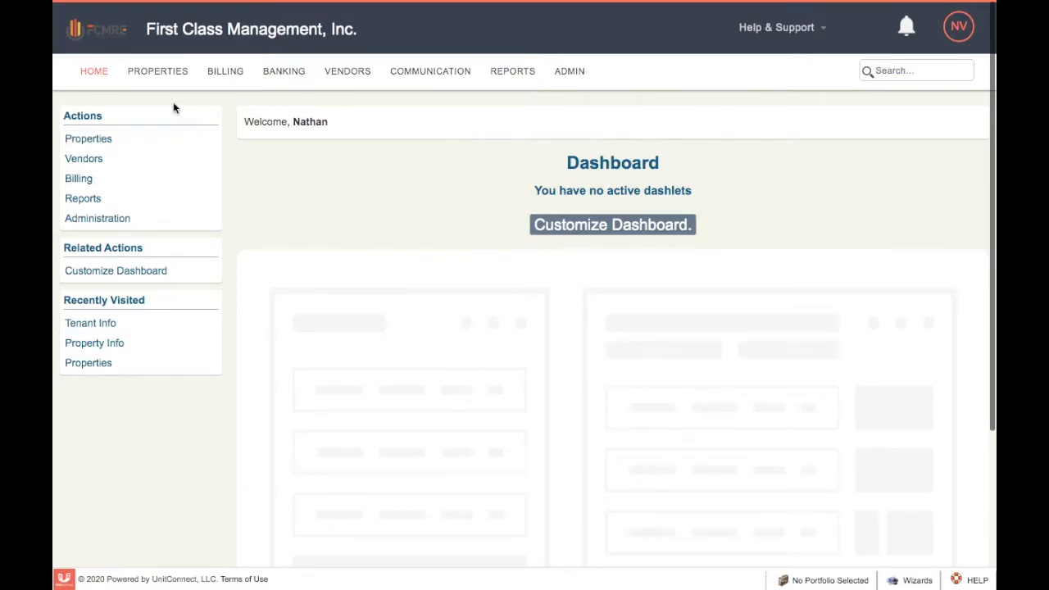
Open the tenant notes of Dollar General (Store #19187) under the property 397 Springdale Ave, LLC
click(152, 82)
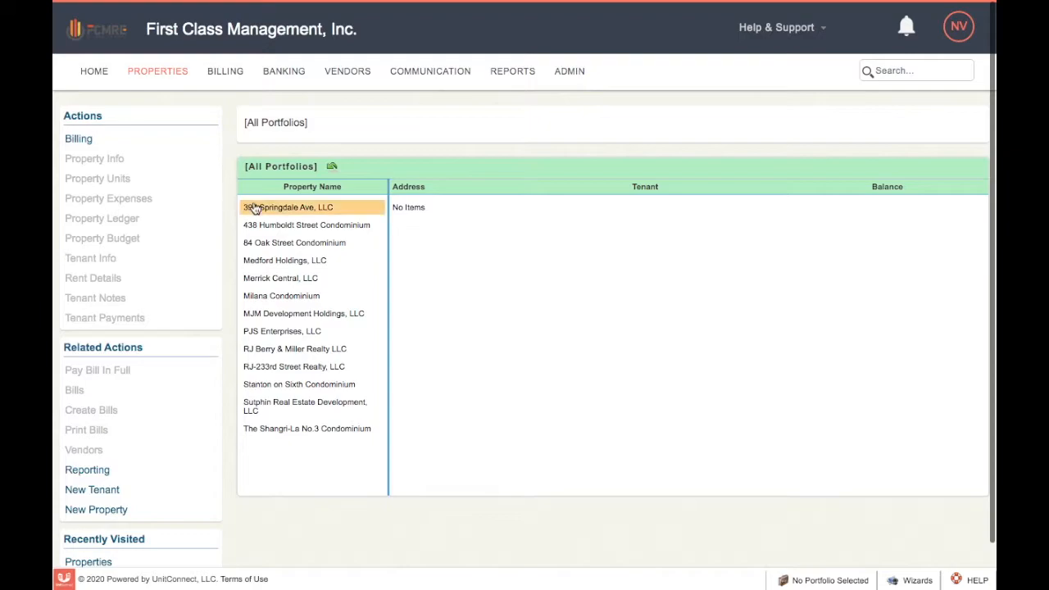
click(289, 211)
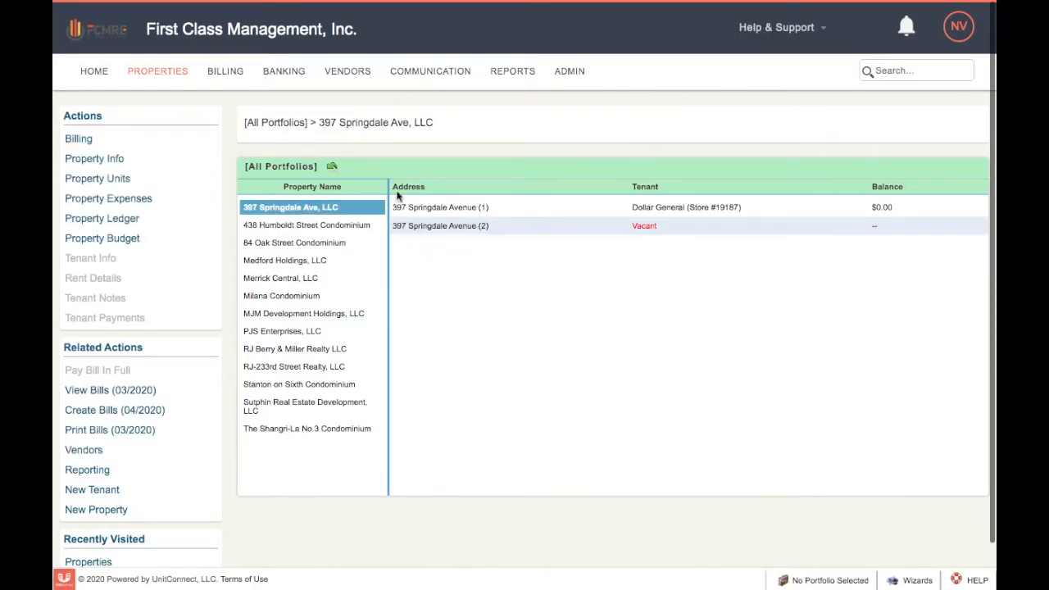
click(443, 207)
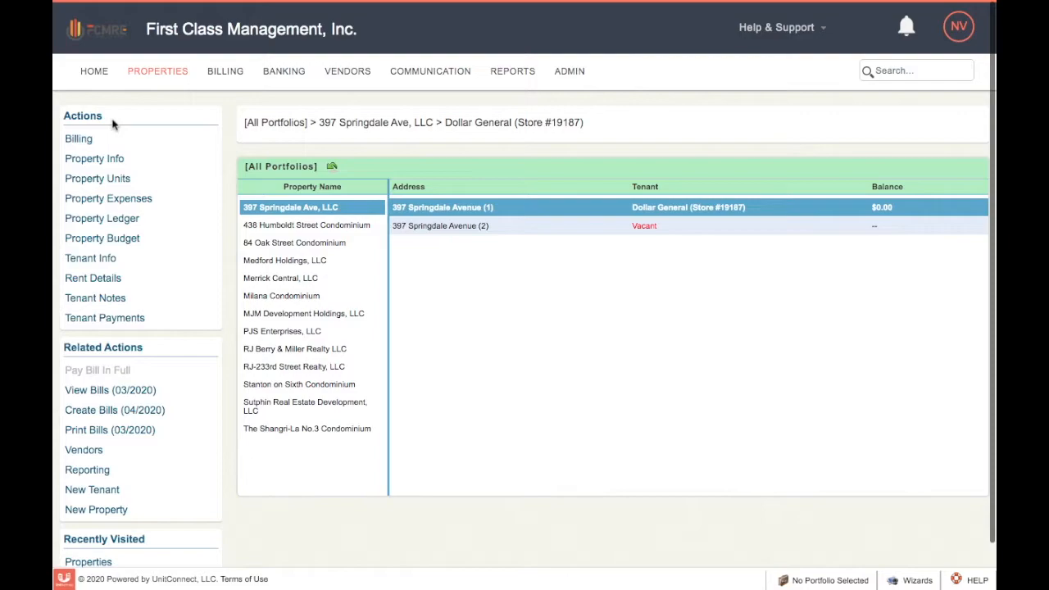
click(105, 304)
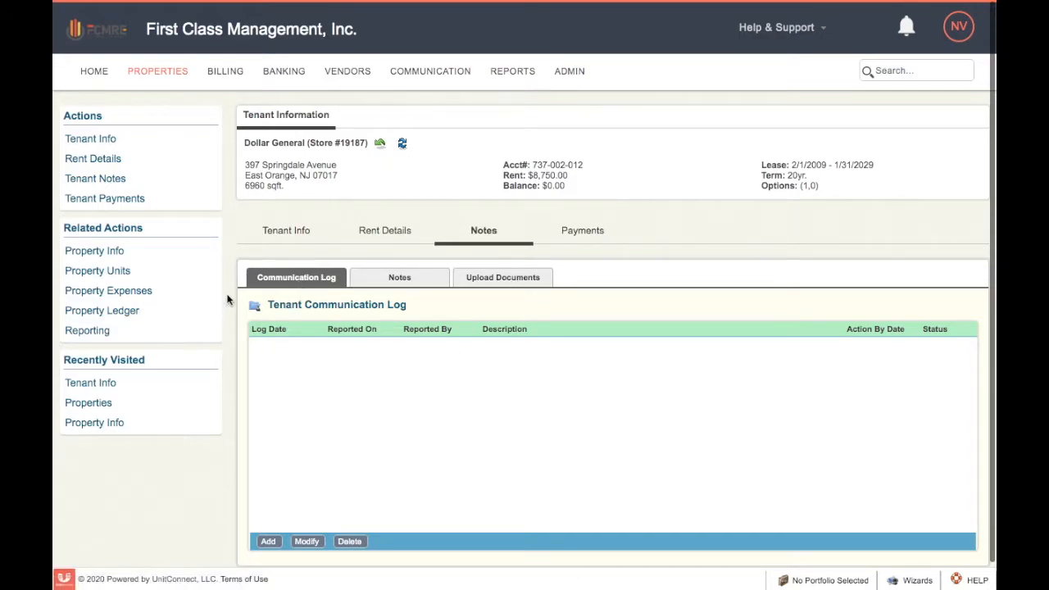
Start a new communication log entry reported by "Tenant Name" with action-by date 04/21/2020 and status Pending
scroll(228, 300, down, 1)
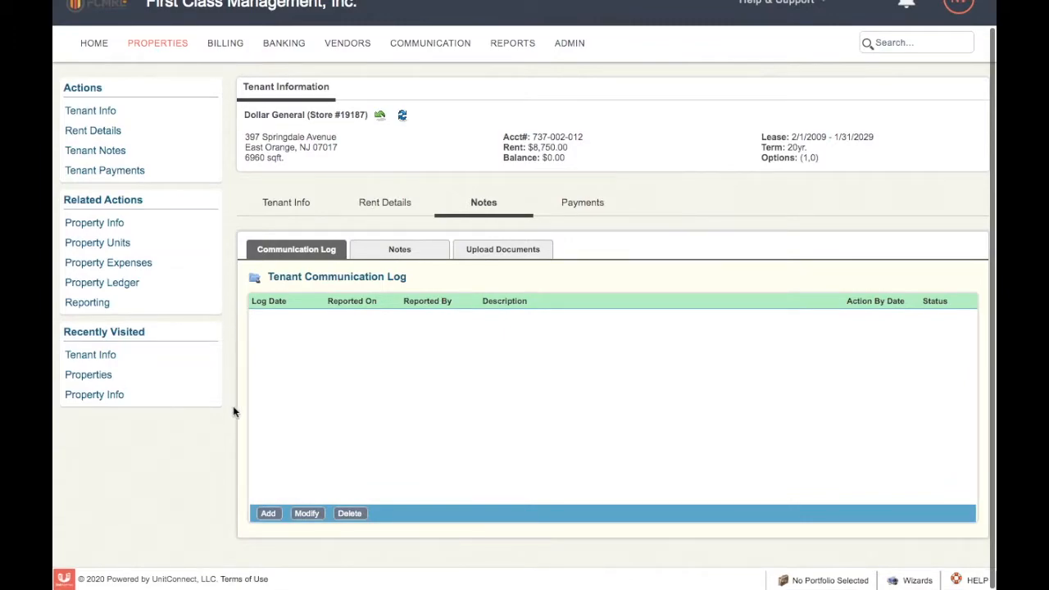
click(266, 514)
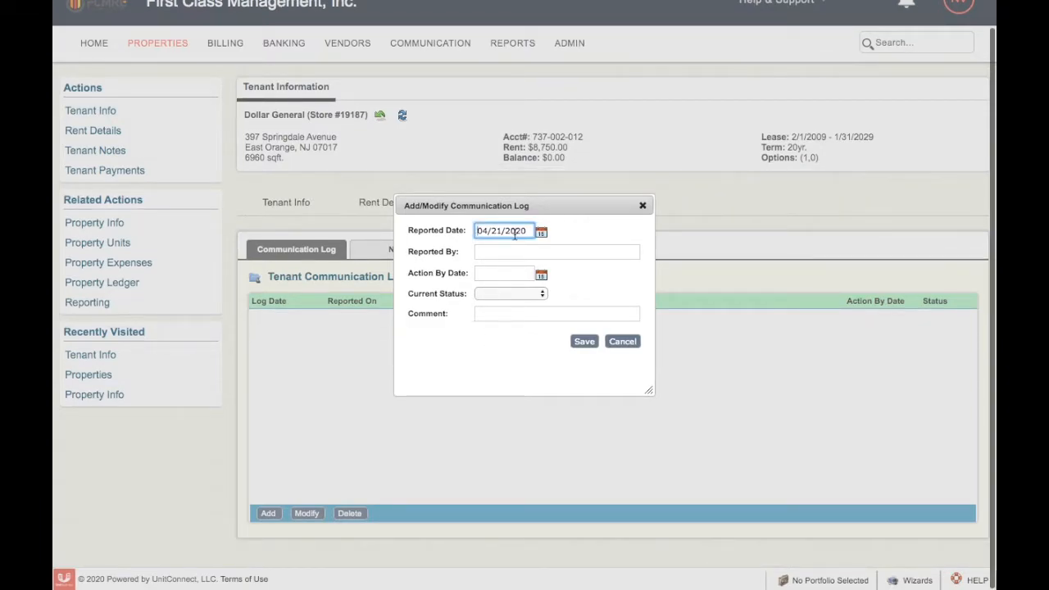
click(497, 253)
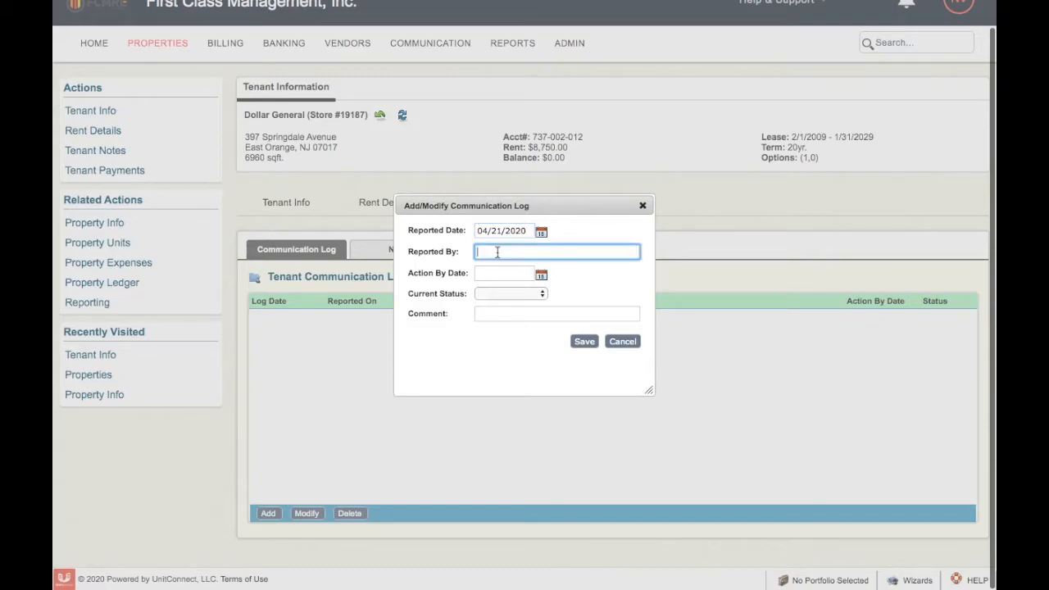
text(Tenant Name)
click(543, 280)
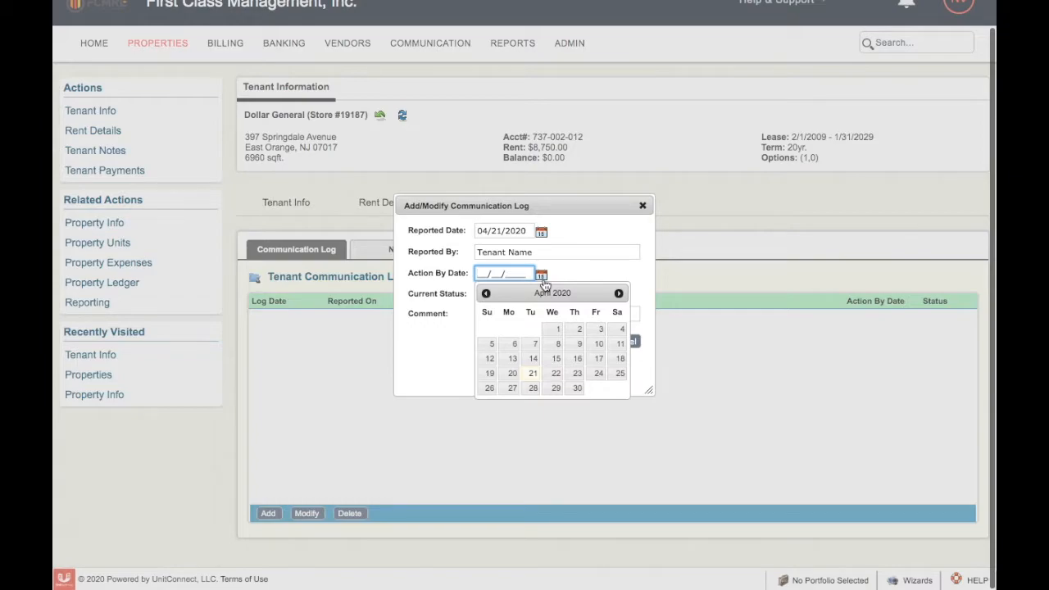
click(533, 373)
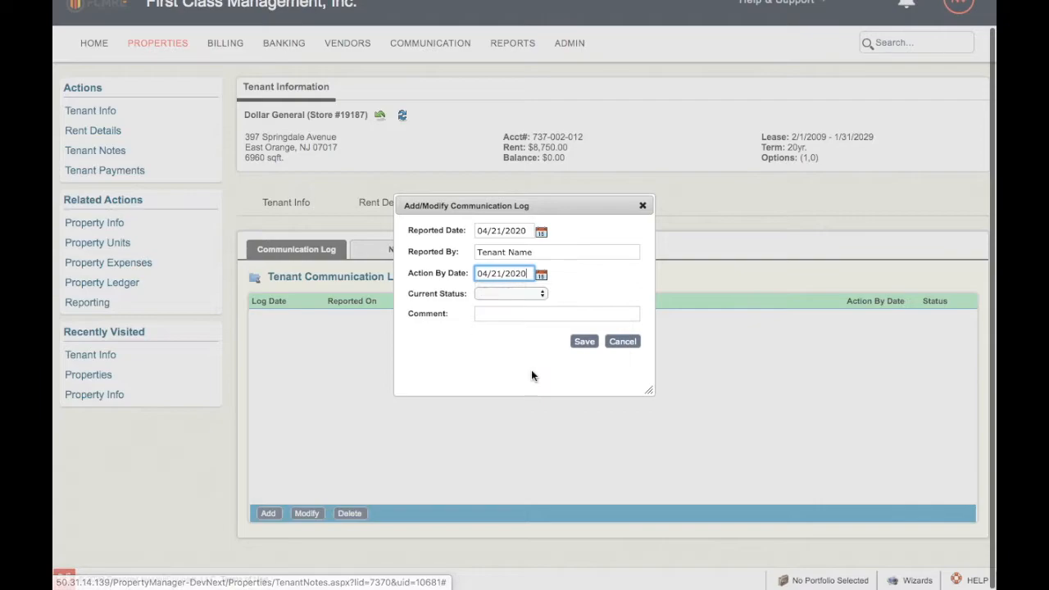
click(523, 295)
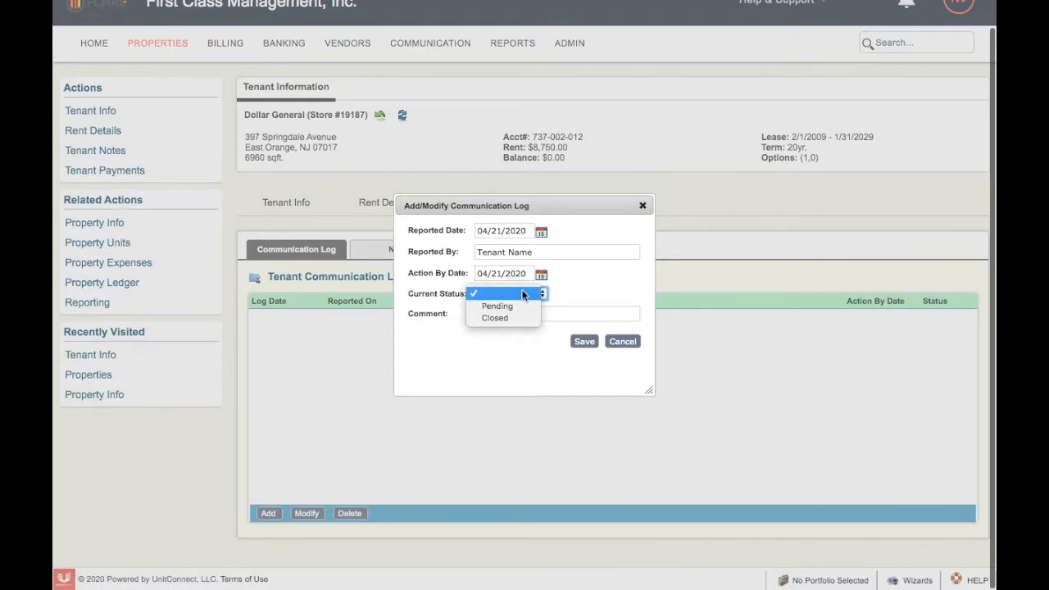
click(521, 308)
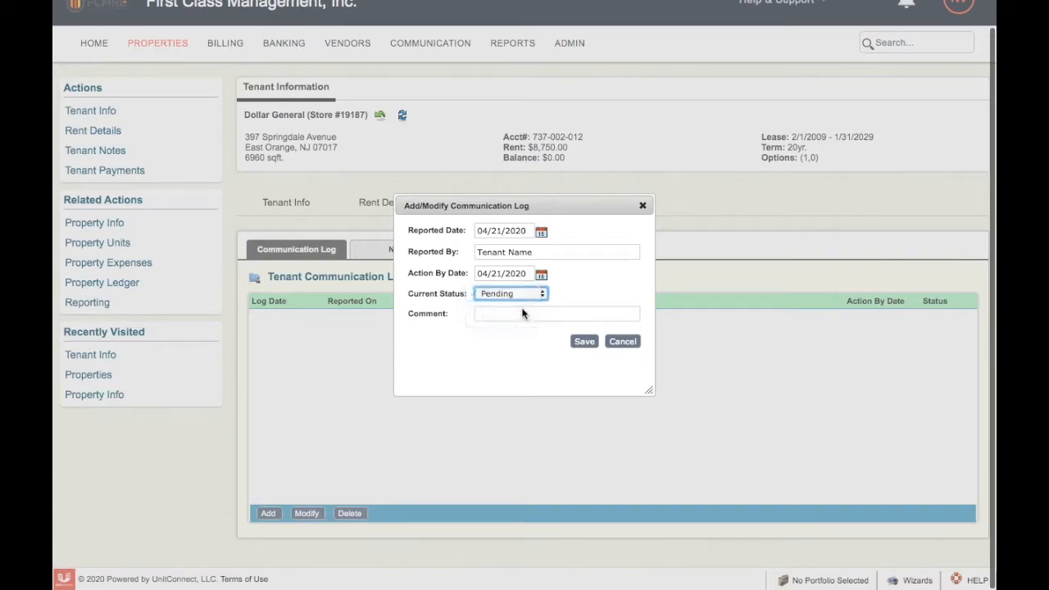
Enter the comment "Waiting to hear back from vendor" and save the new communication log entry
click(489, 320)
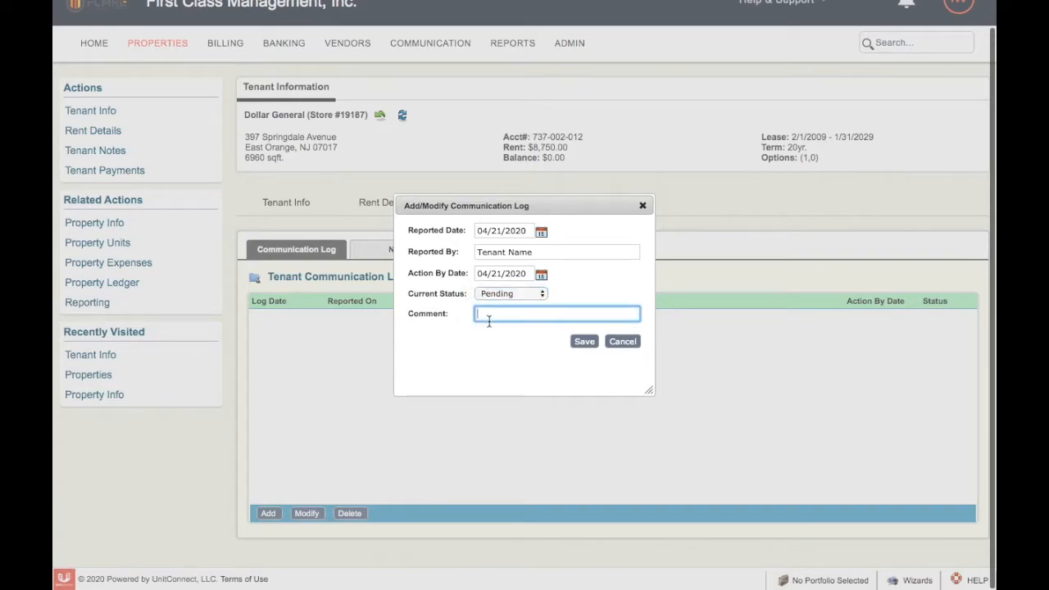
text(Waiting to hear)
key(BackSpace)
key(BackSpace)
text(ar ab)
key(BackSpace)
key(BackSpace)
text(back from )
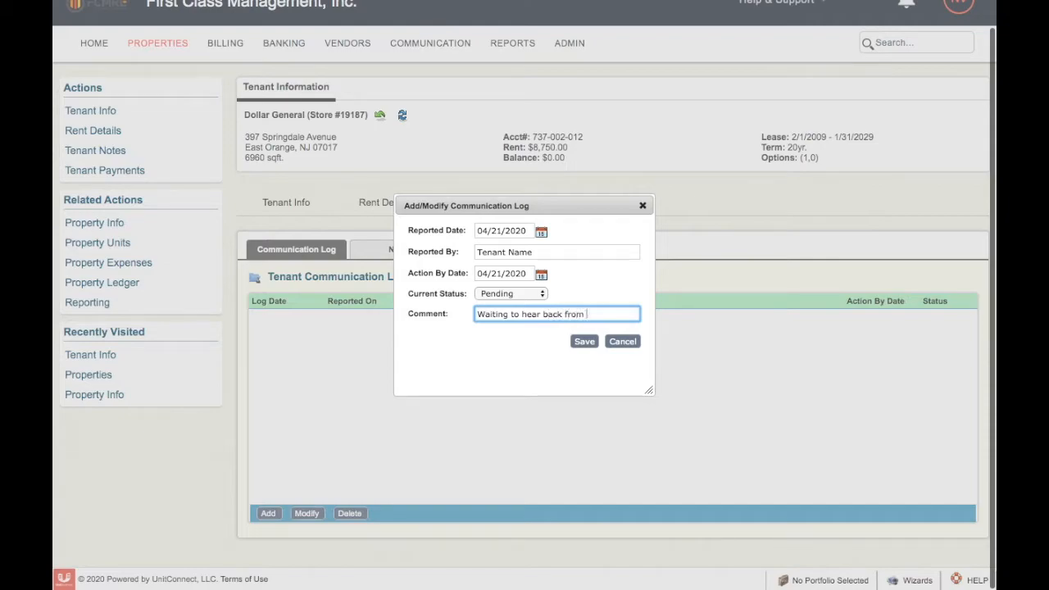
text(vendor)
click(585, 341)
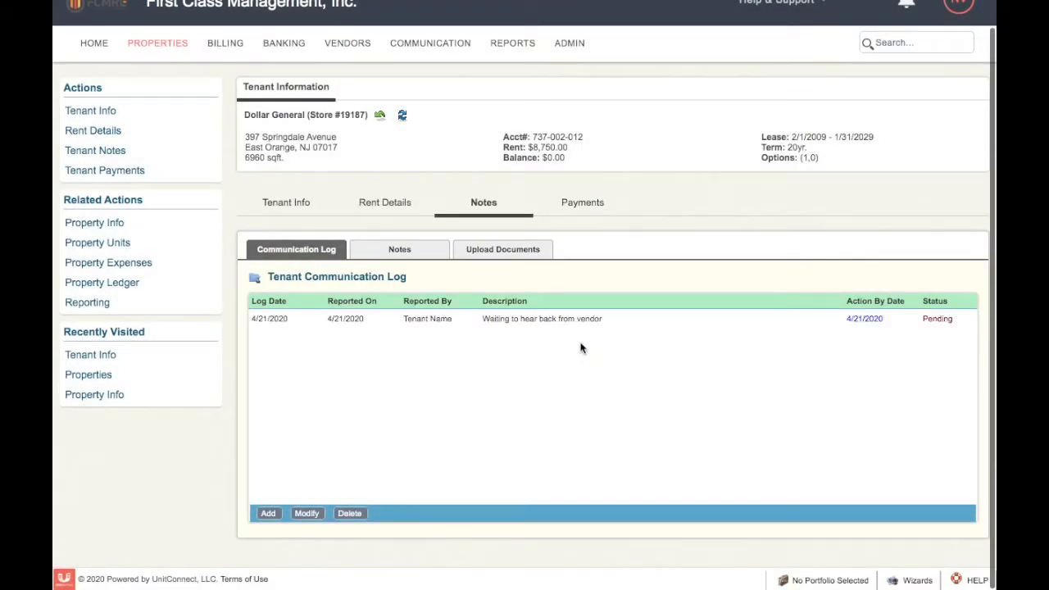
Open the saved communication log entry for modification and set its current status to Closed
click(502, 325)
click(405, 320)
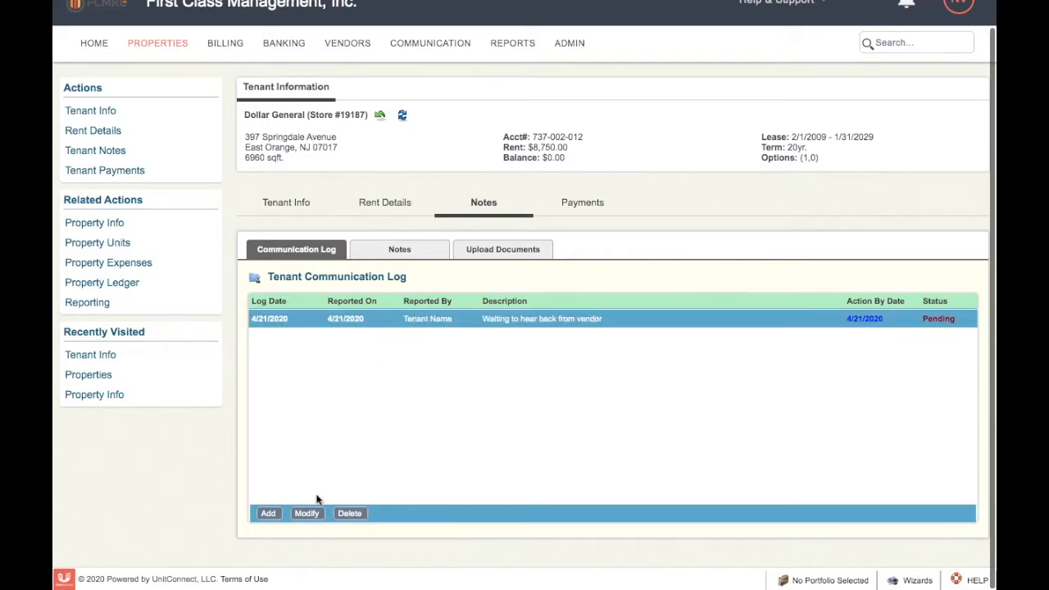
click(306, 513)
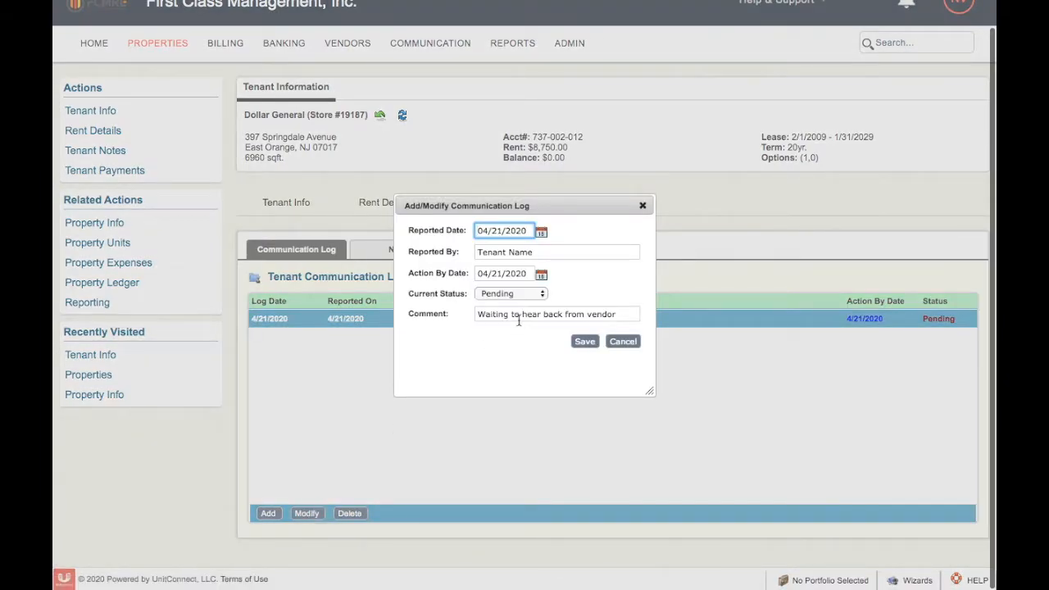
click(533, 293)
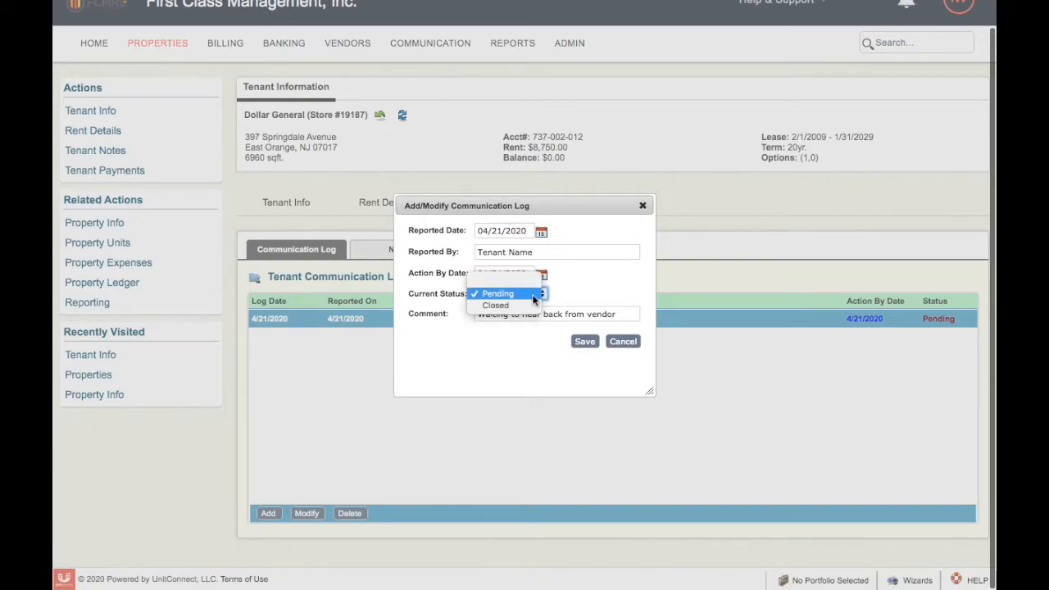
click(521, 305)
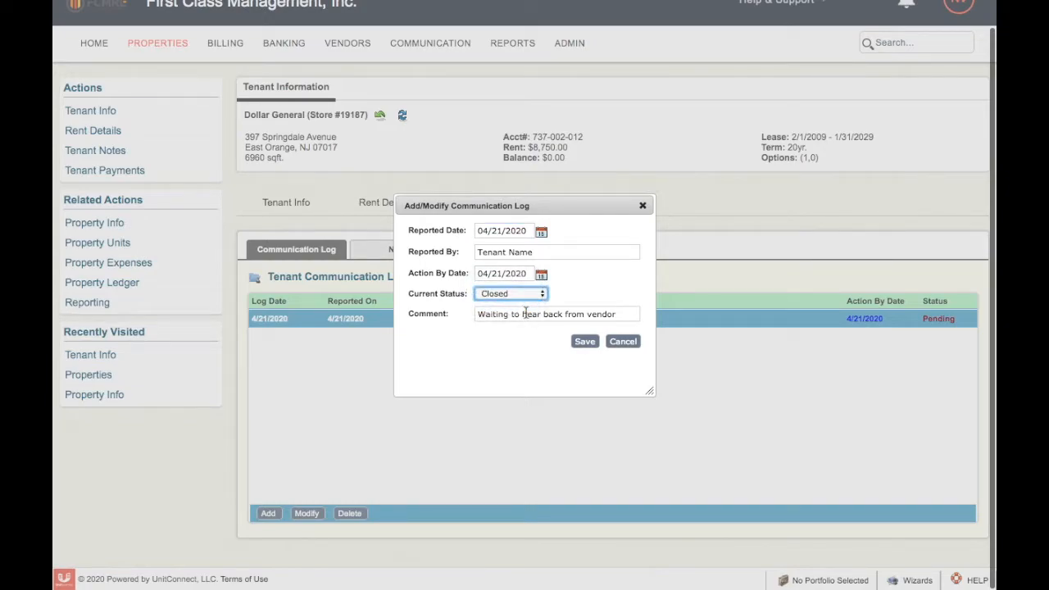
Replace the log entry's comment with "Pipe Fixed" and save the entry
click(585, 318)
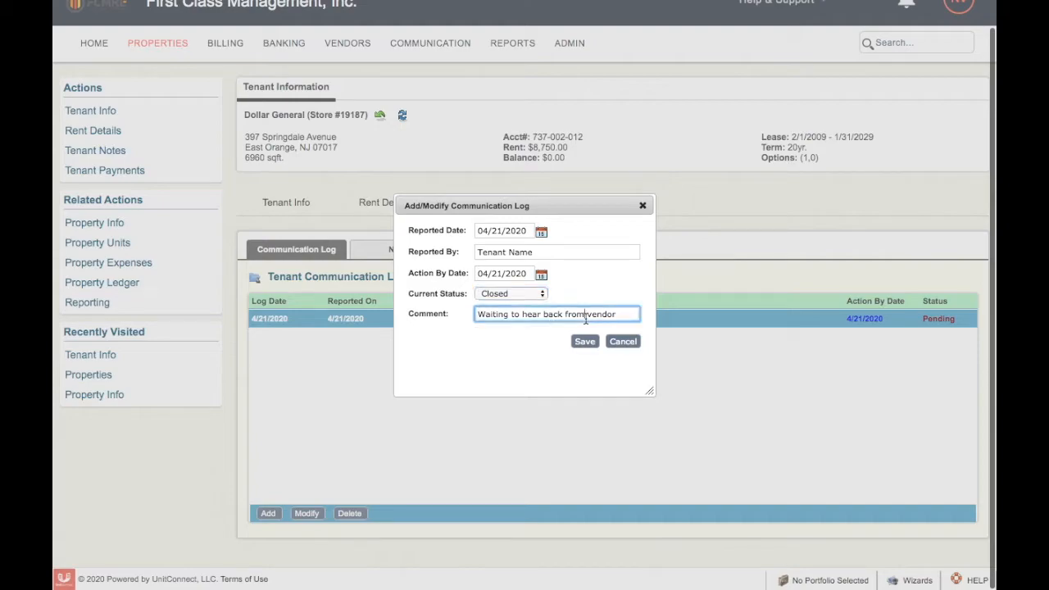
triple_click(585, 318)
key(BackSpace)
text(Pl)
text(pe )
text(Fixed)
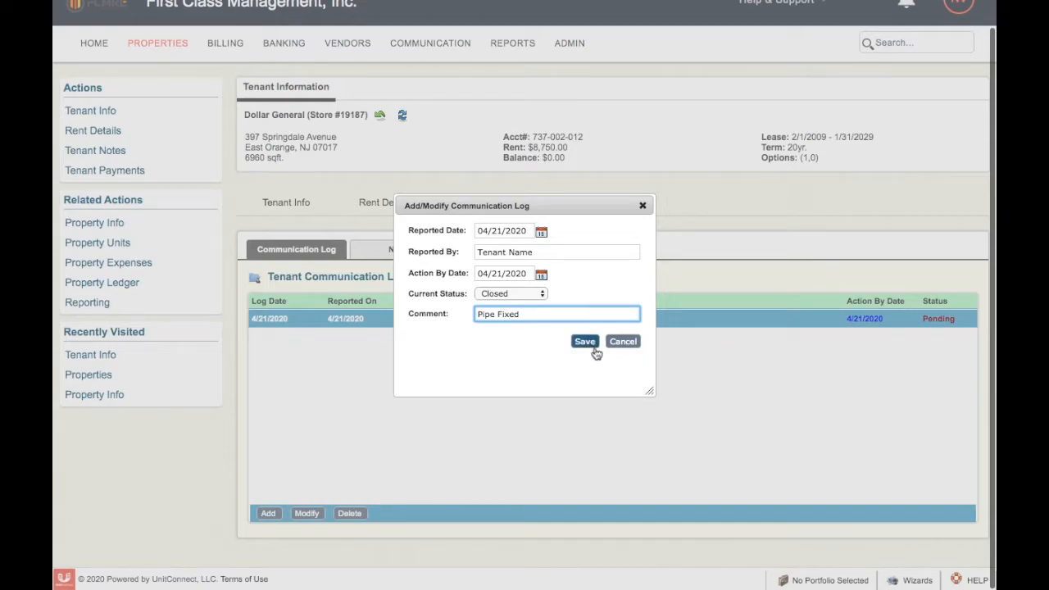
click(590, 348)
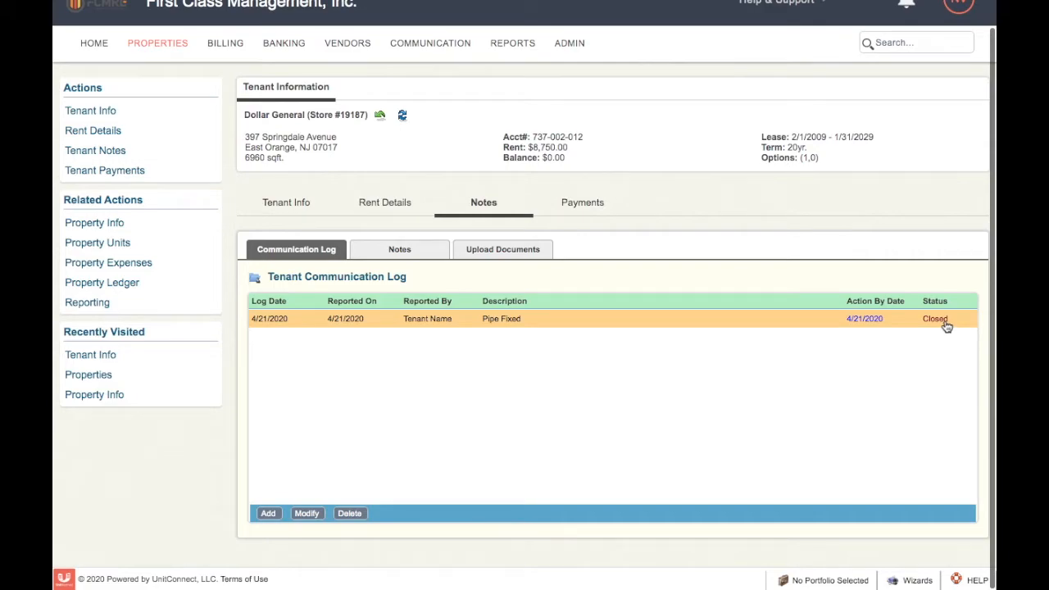
Modify the "Pipe Fixed" log entry, setting its action-by date to 04/22/2020 and its status to Pending
click(503, 320)
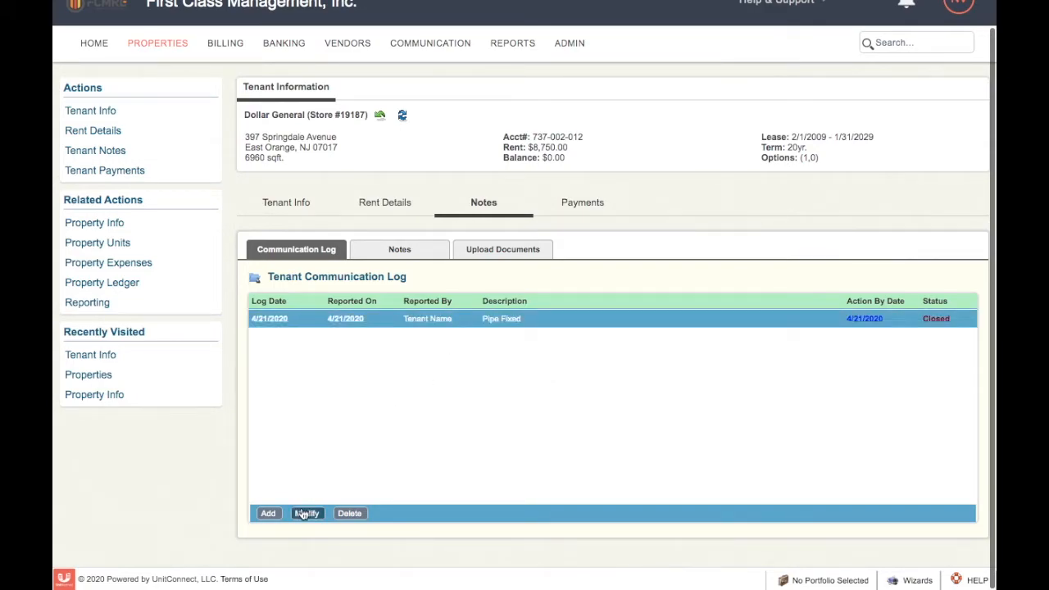
click(305, 513)
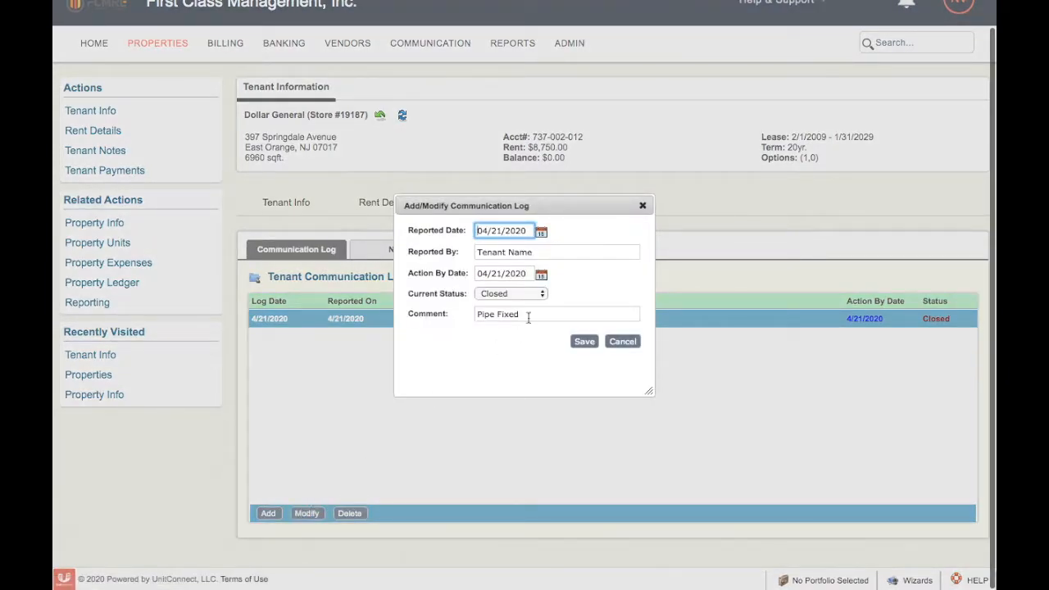
click(541, 277)
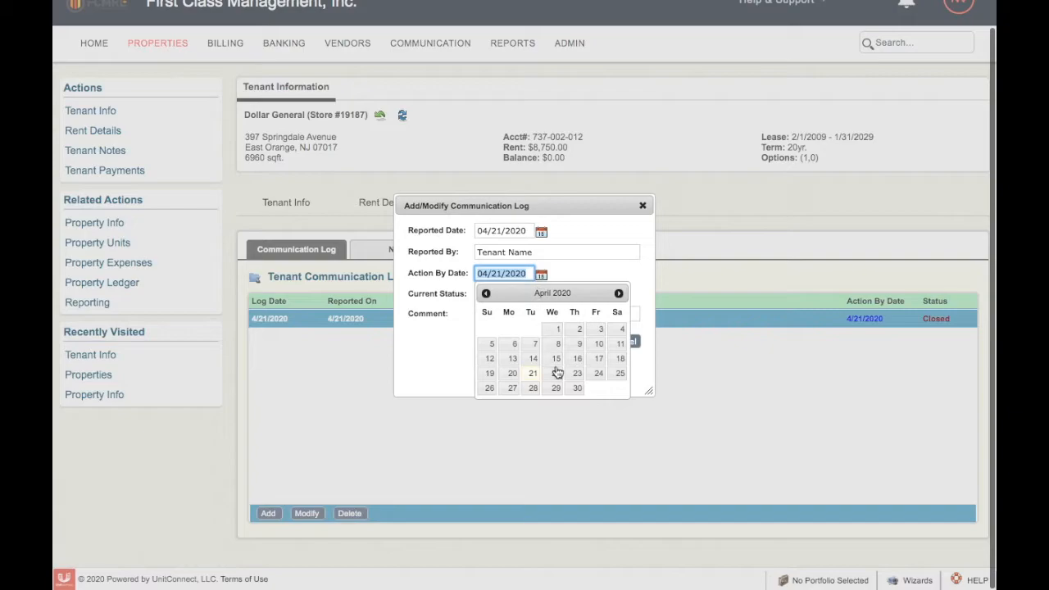
click(554, 375)
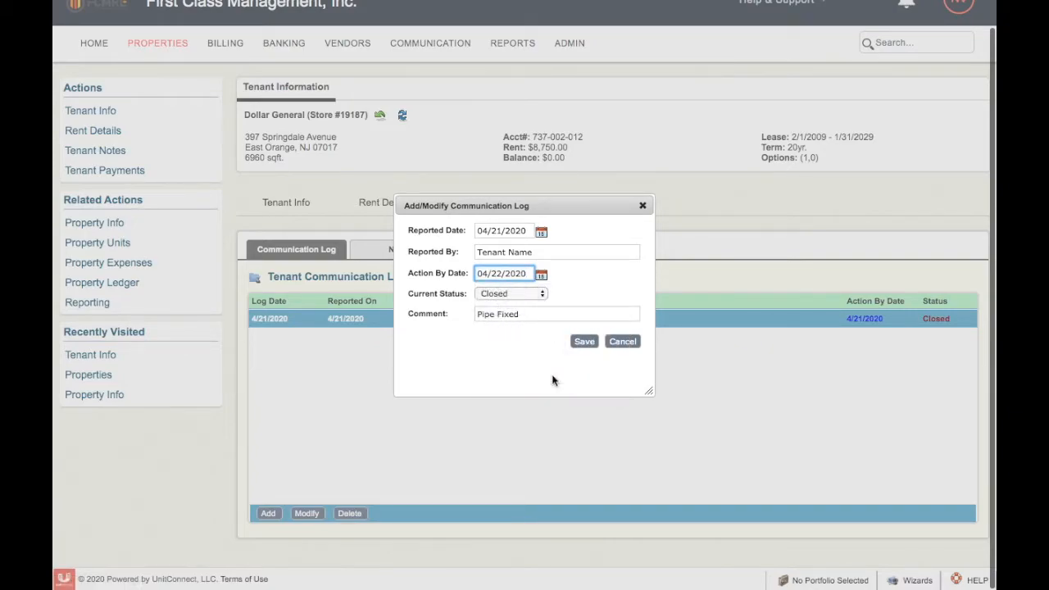
click(525, 294)
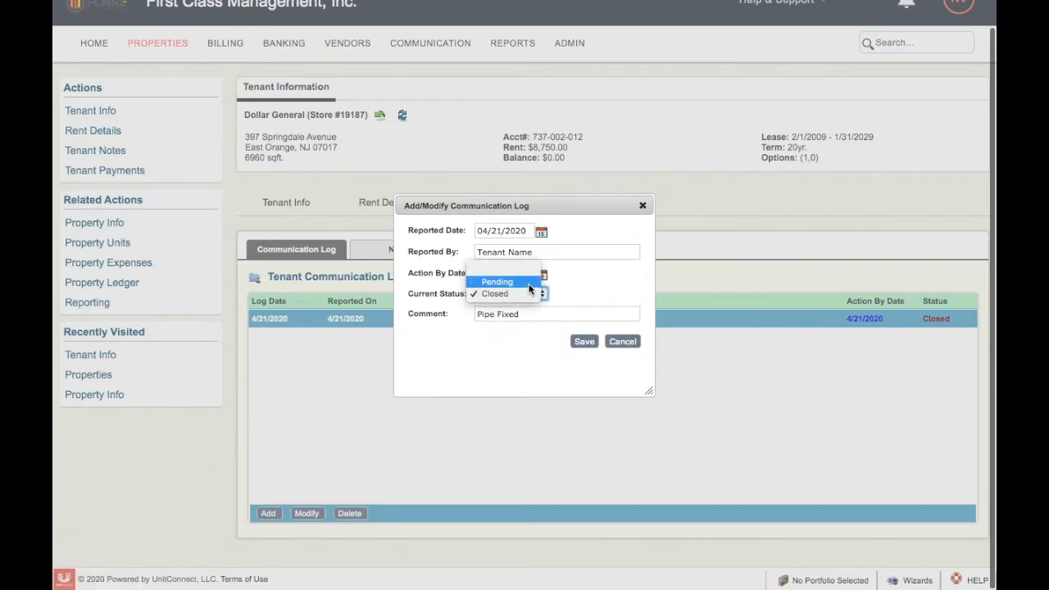
click(531, 279)
Change the log entry's comment to "Vendor fixing pipe tomorrow" and save the entry
key(Tab)
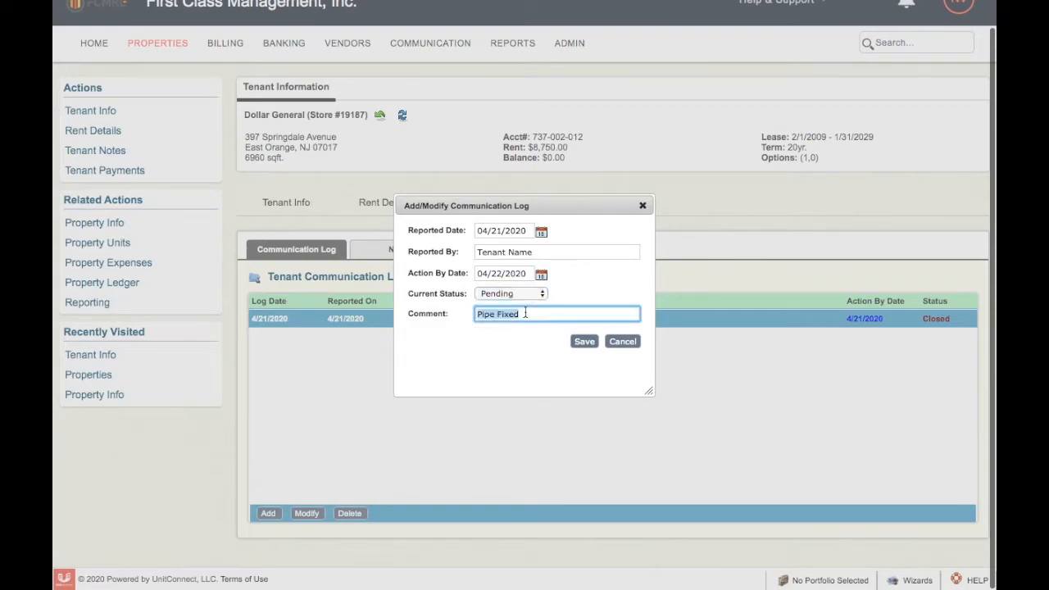
text(Vendor fixing pipe )
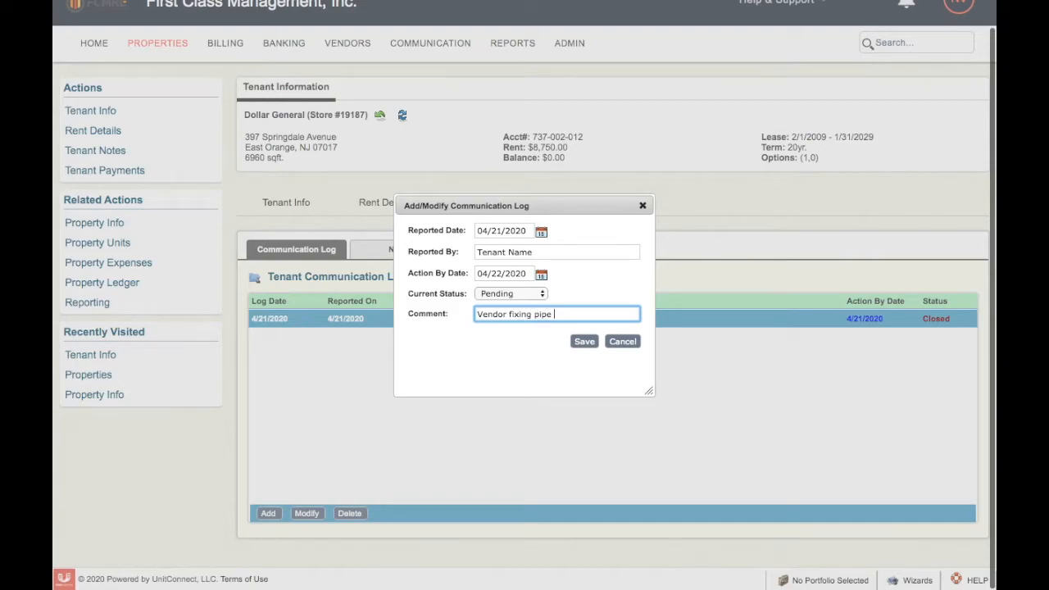
text(tomorrow)
click(584, 342)
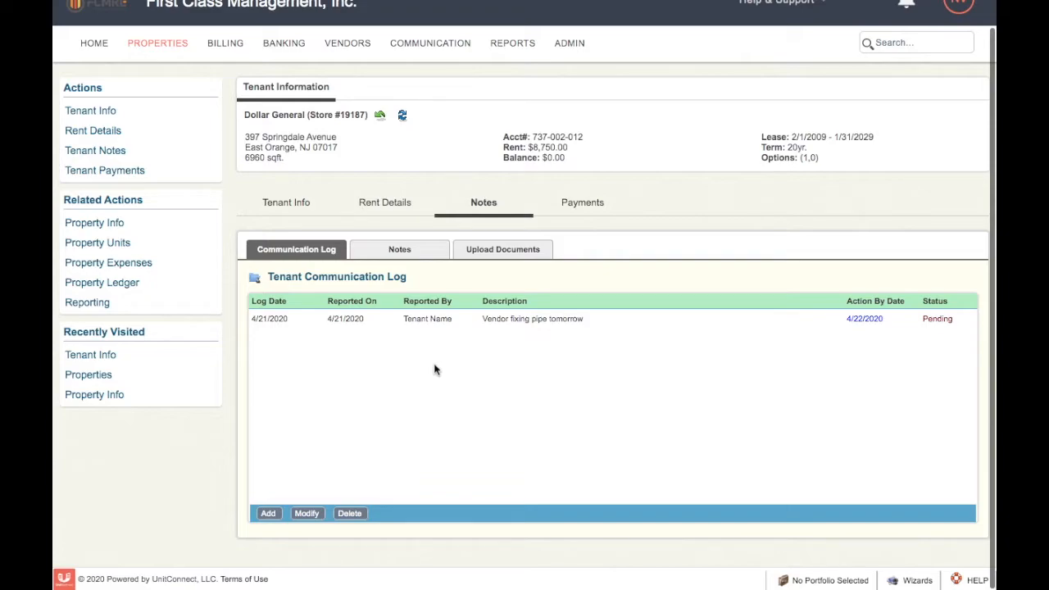
Delete the "Vendor fixing pipe tomorrow" entry from the tenant communication log
click(448, 319)
click(349, 513)
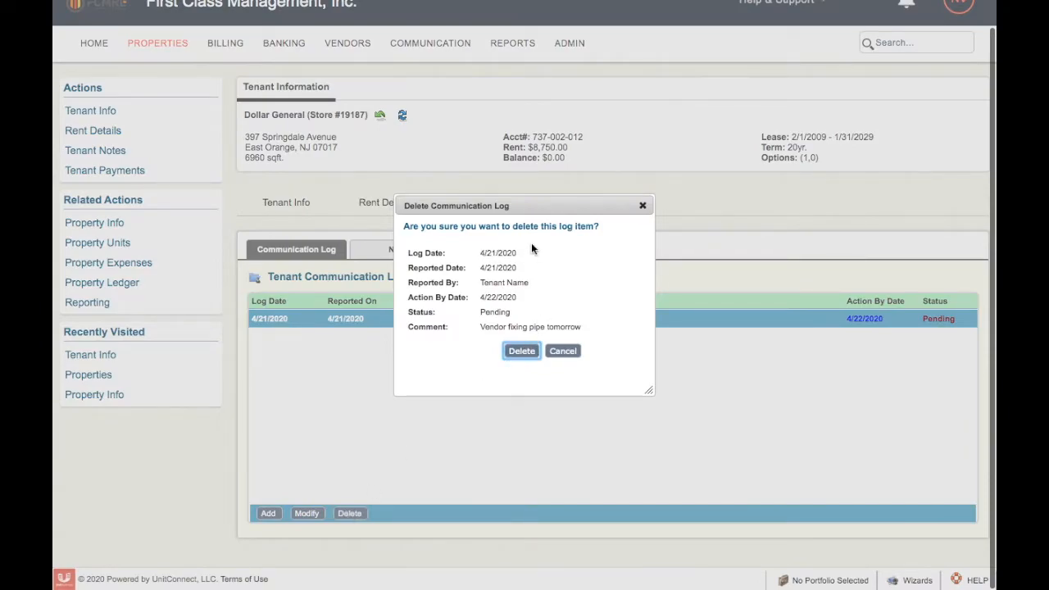
click(522, 351)
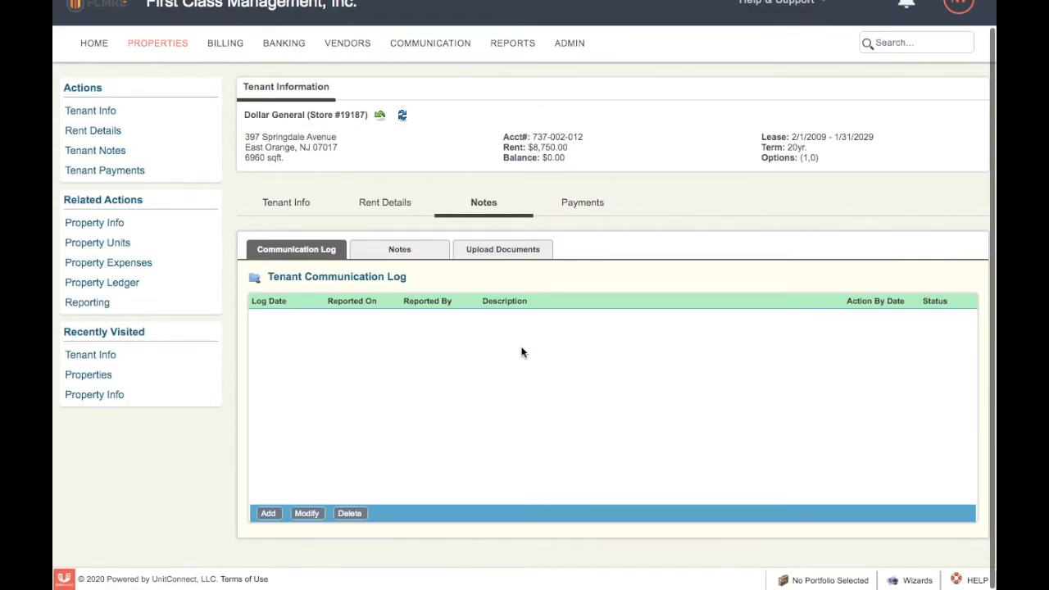
Write "Tenant wants to have new flooring installed." in the tenant notes for Dollar General
click(405, 251)
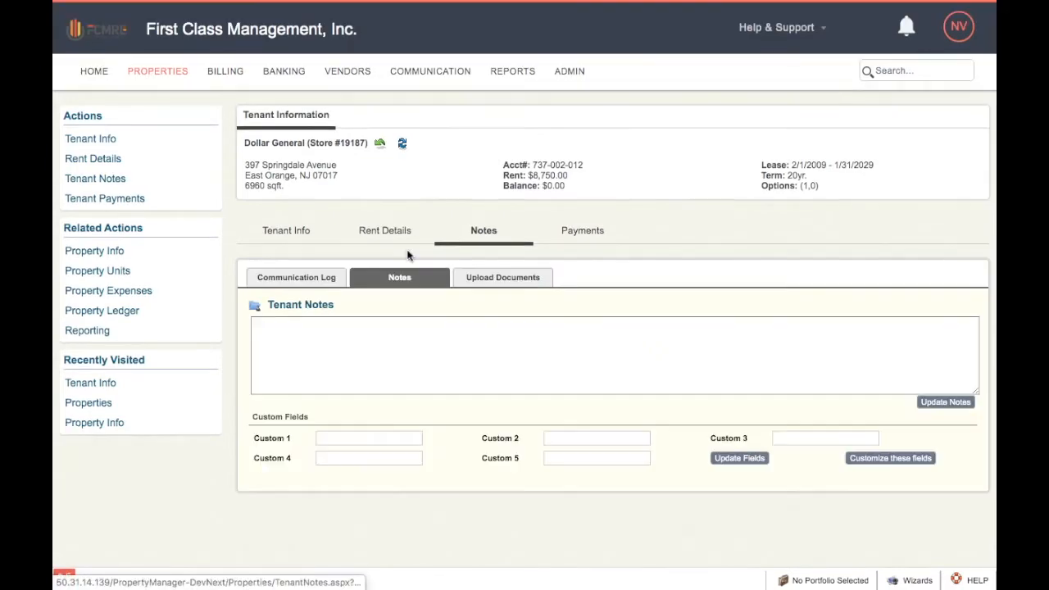
click(328, 336)
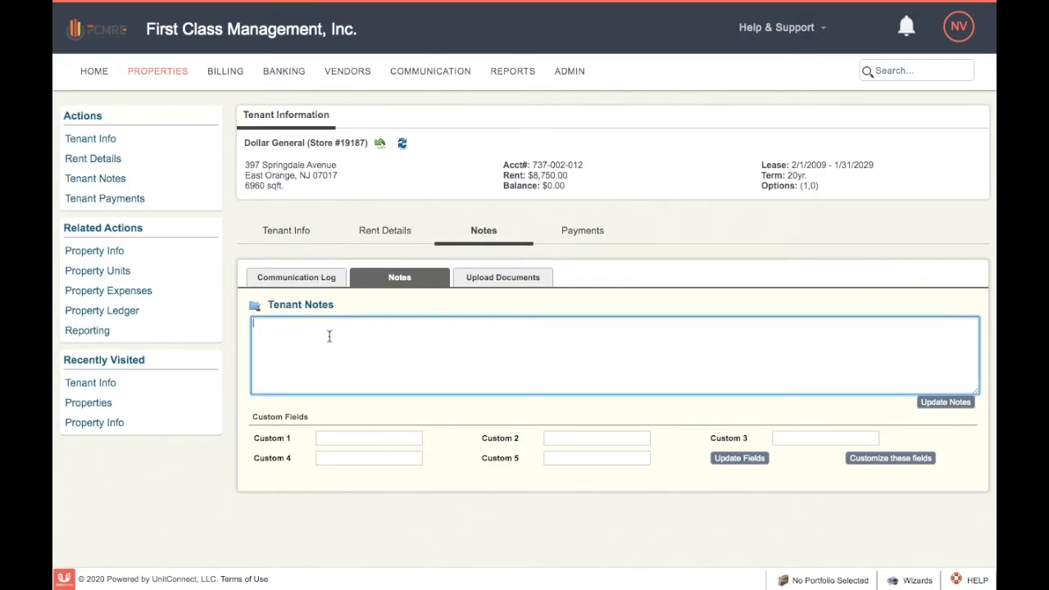
text(Tenant wants)
text(to have new flooring installed.)
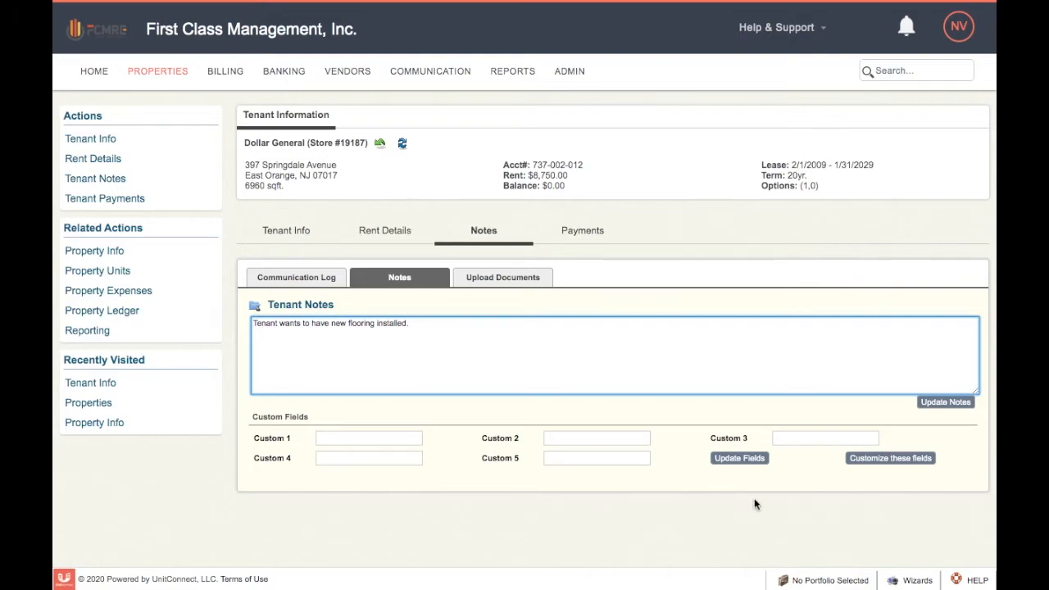
Rename the first custom tenant field from its default label to "Test" and save the custom field labels
click(899, 462)
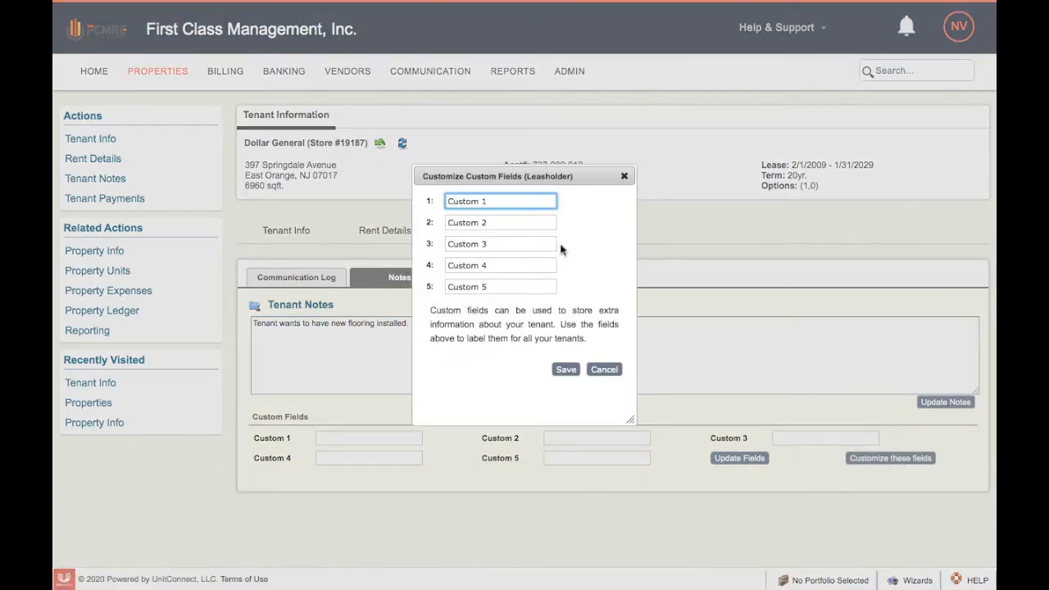
key(ctrl+a)
text(Test)
click(568, 372)
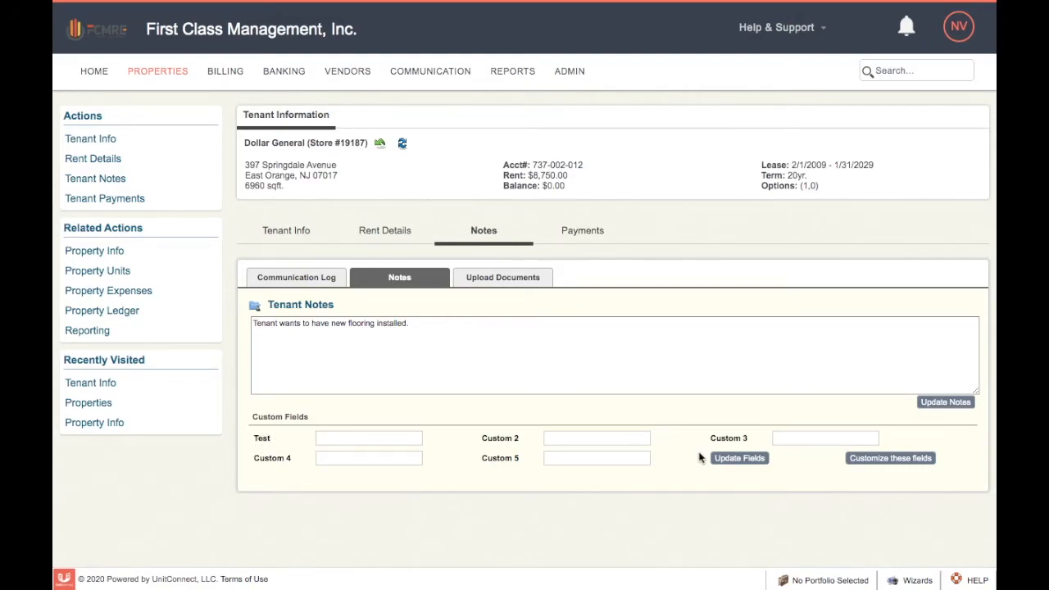
Enter "Test" as the value of the tenant's Test custom field and update the custom fields
click(347, 436)
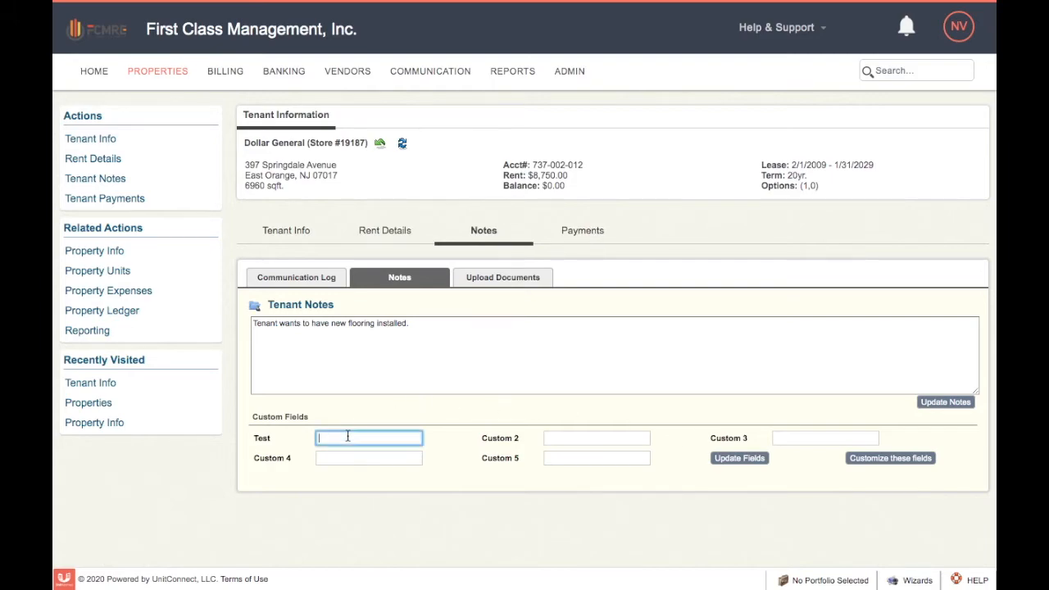
text(Test)
key(Tab)
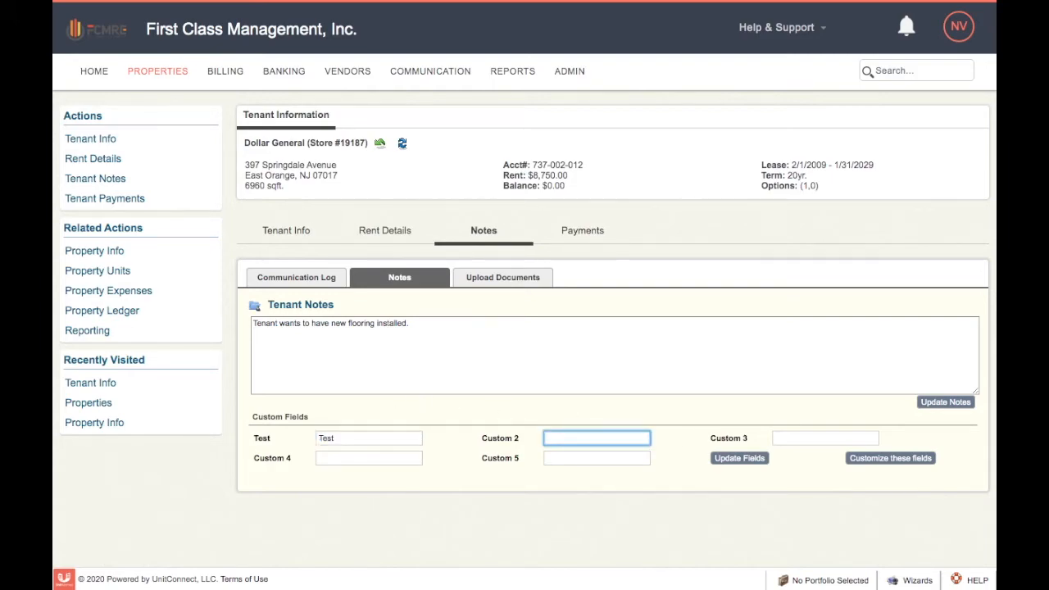
click(735, 462)
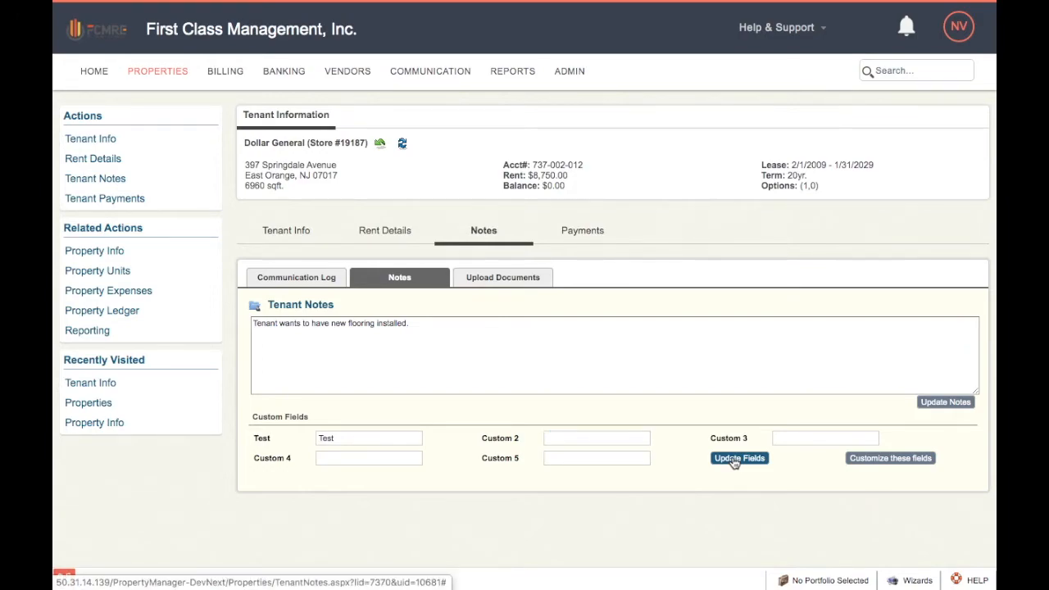
click(738, 458)
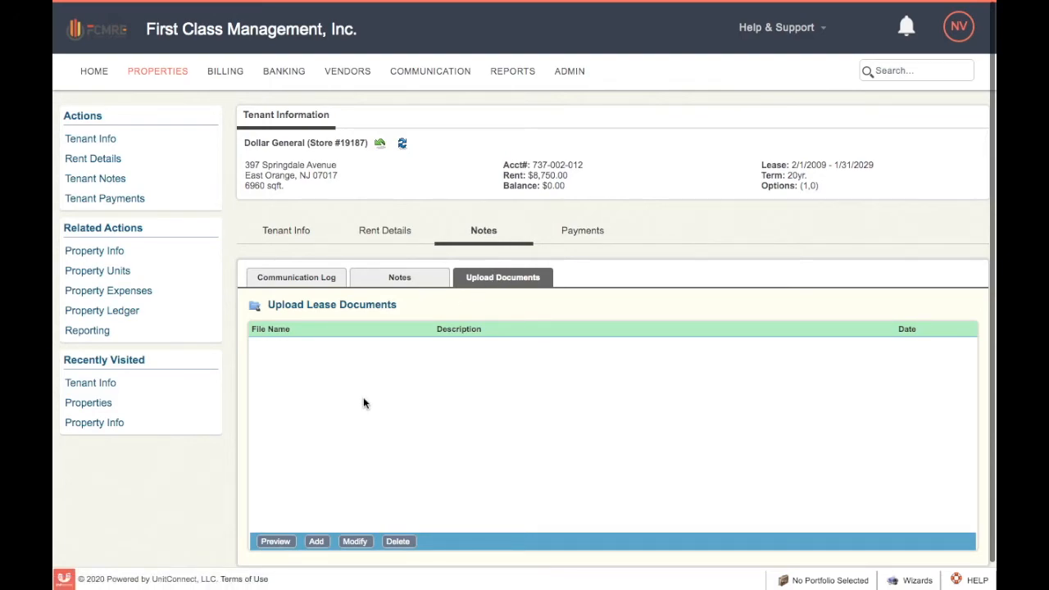
Add the Liability-Insurance file from Downloads to the tenant's lease documents with the description "Liability Insurance"
click(317, 542)
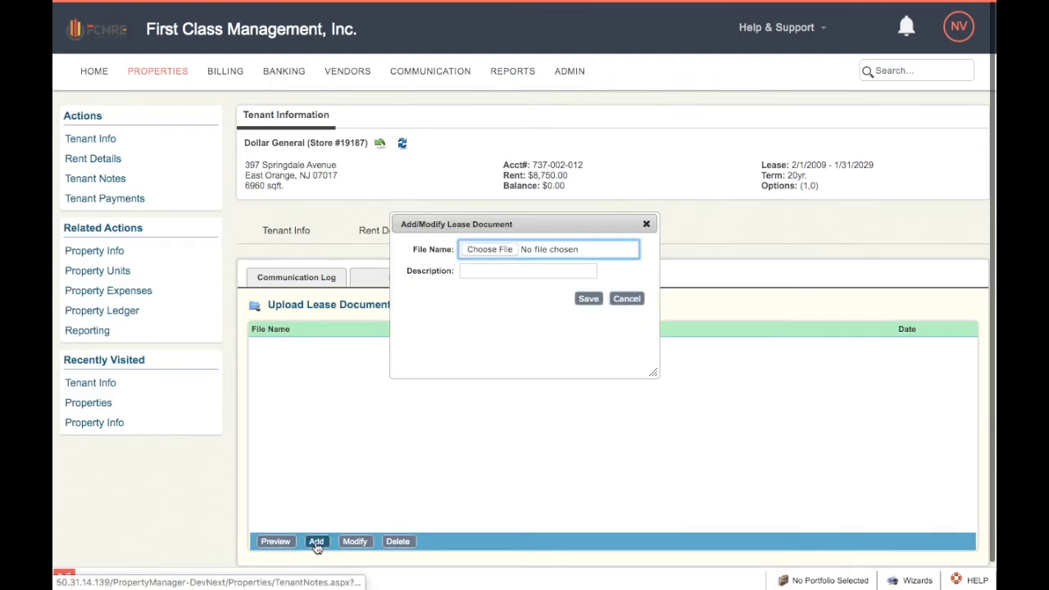
click(496, 251)
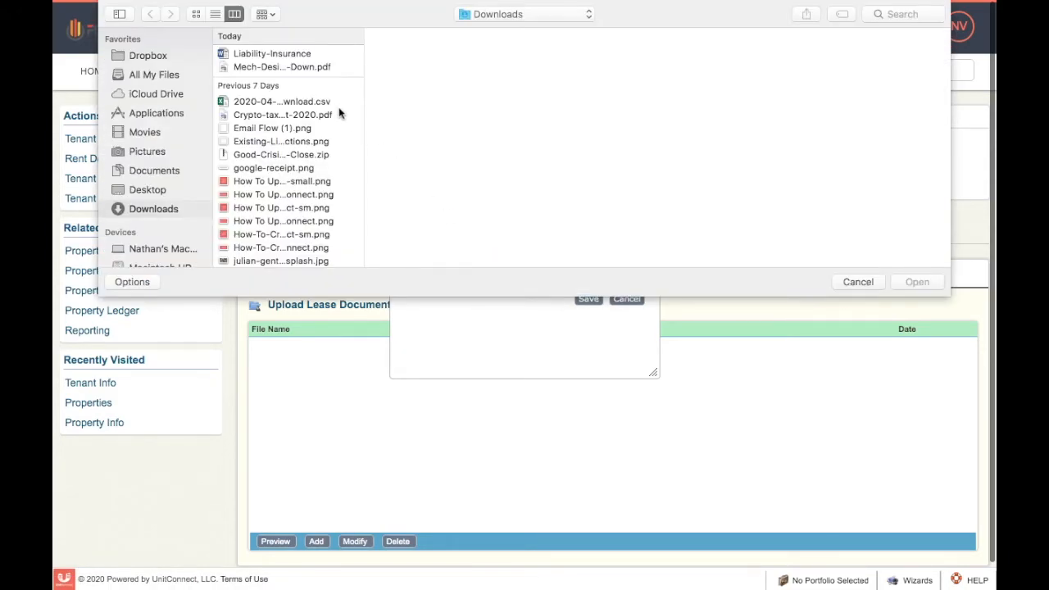
click(273, 55)
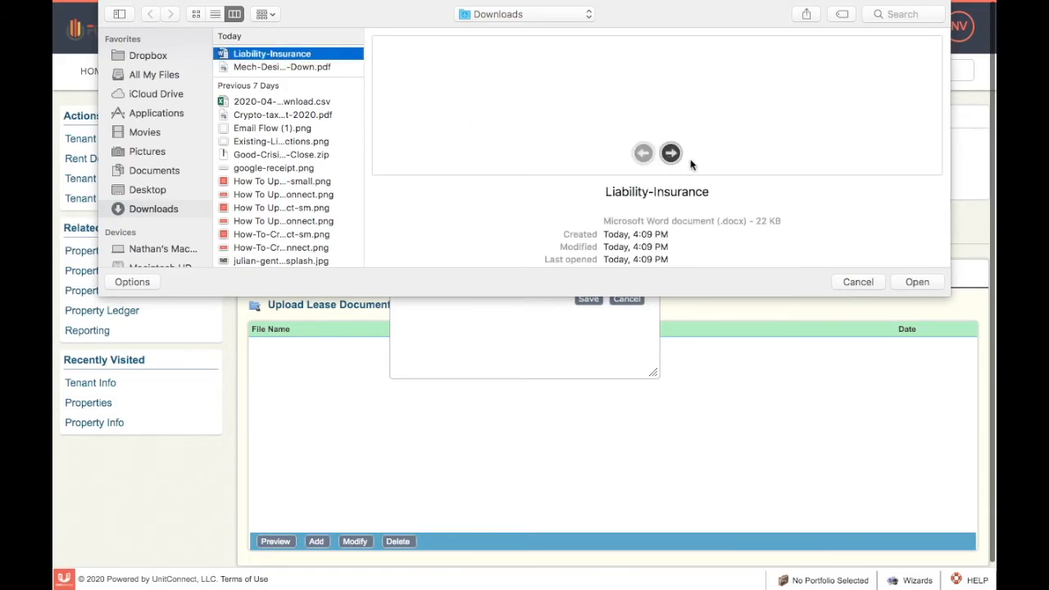
click(916, 281)
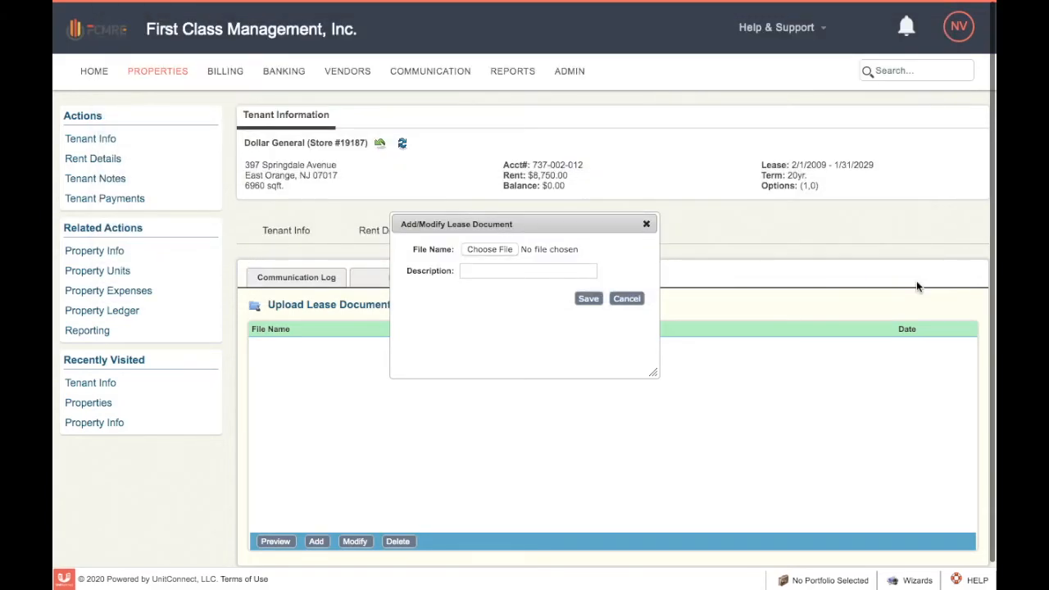
click(504, 271)
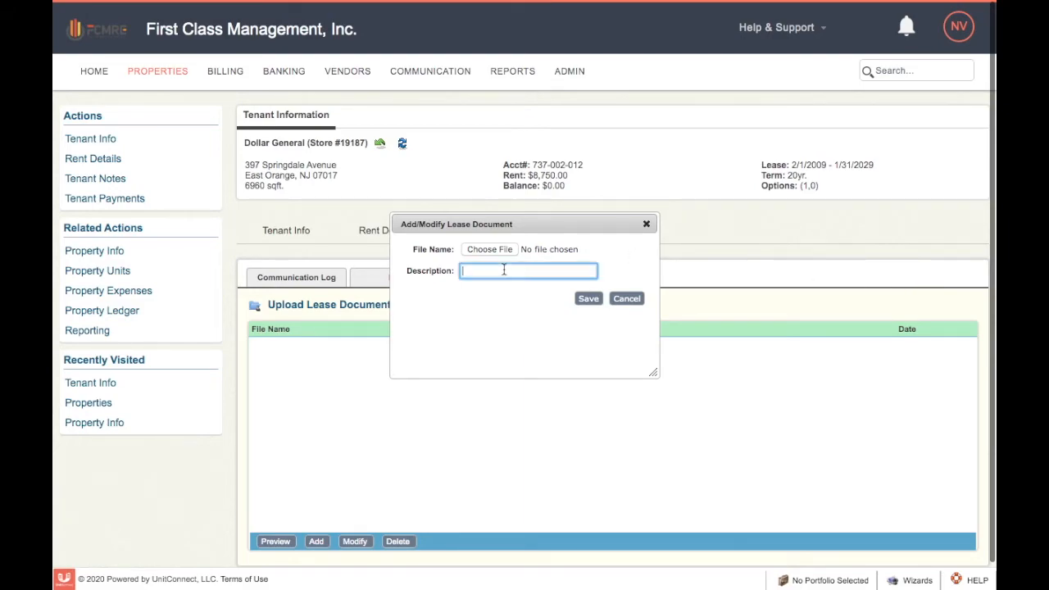
text(Liability Insurance)
click(589, 298)
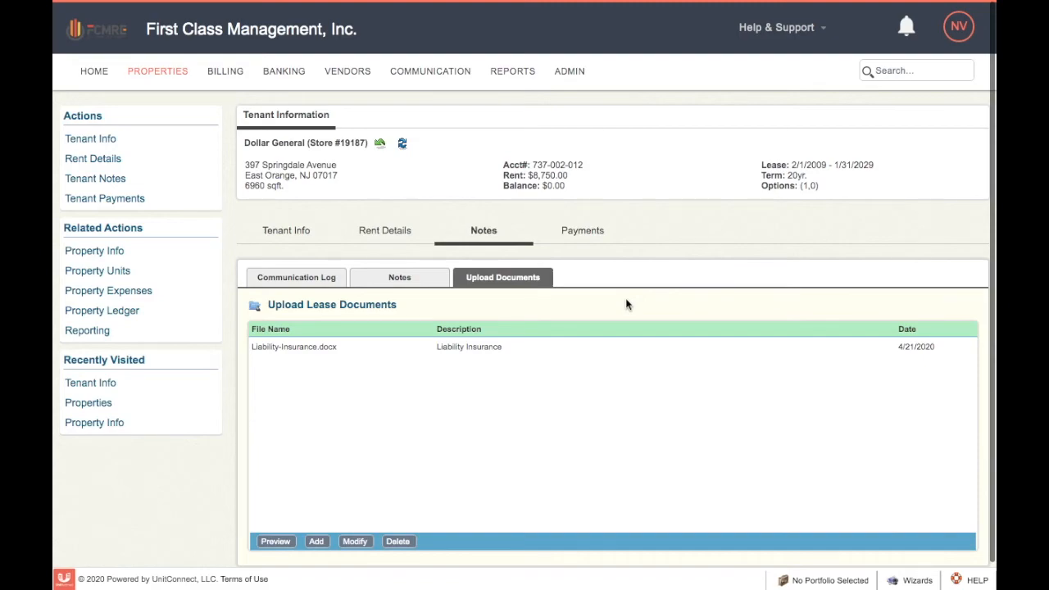
Preview the Liability-Insurance.docx lease document and open its downloaded copy
click(459, 349)
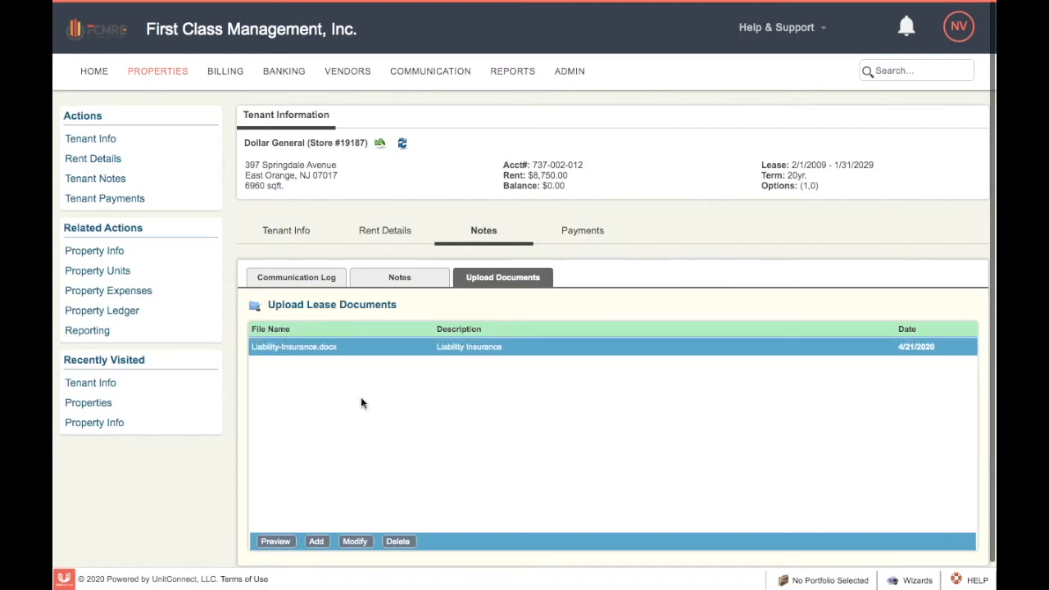
click(274, 542)
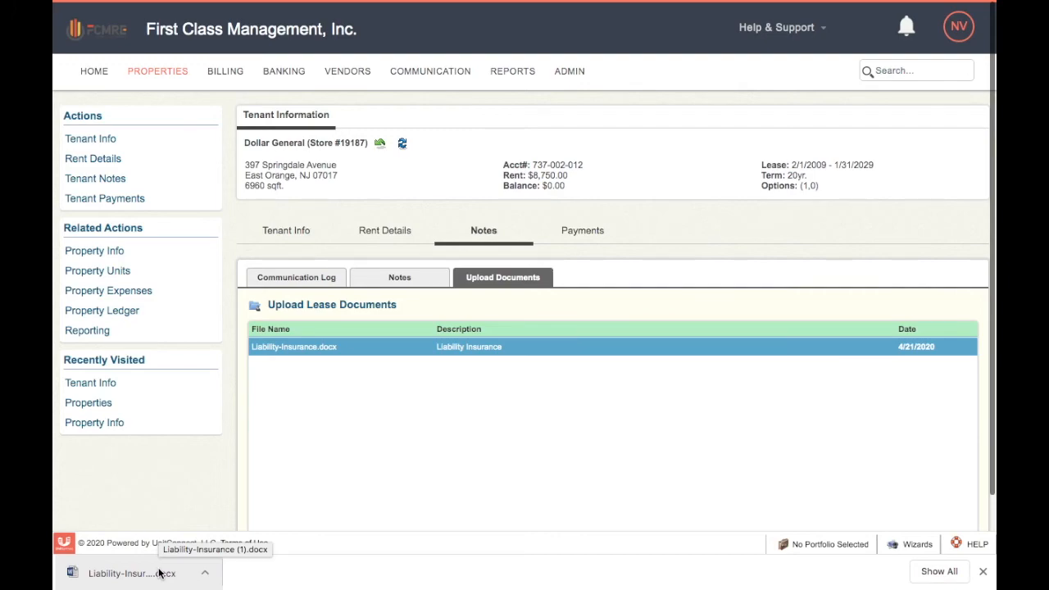
click(146, 576)
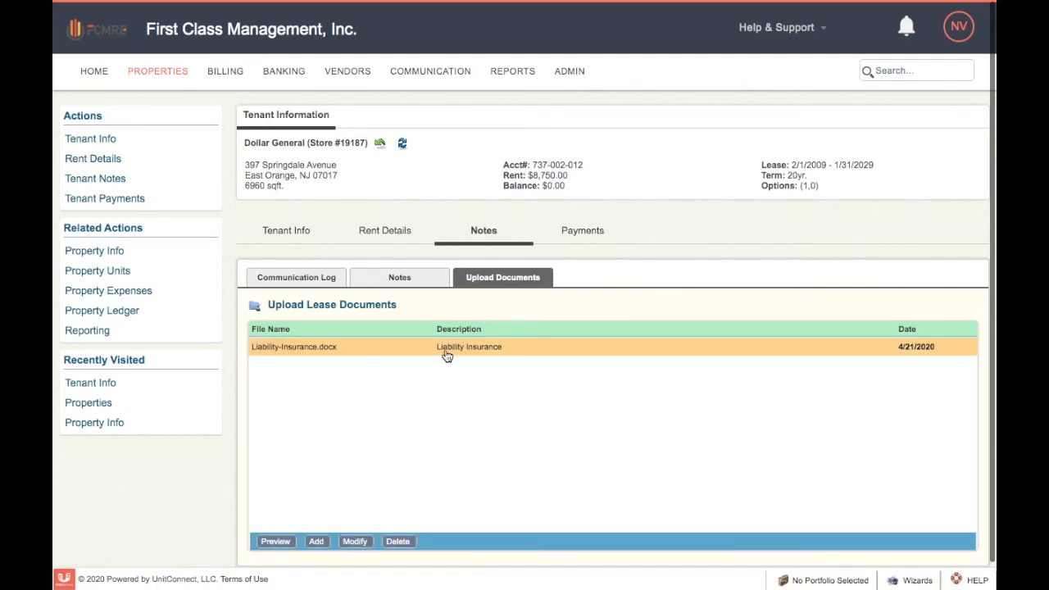
Change the description of the Liability-Insurance.docx lease document to "Test" and save it
click(352, 543)
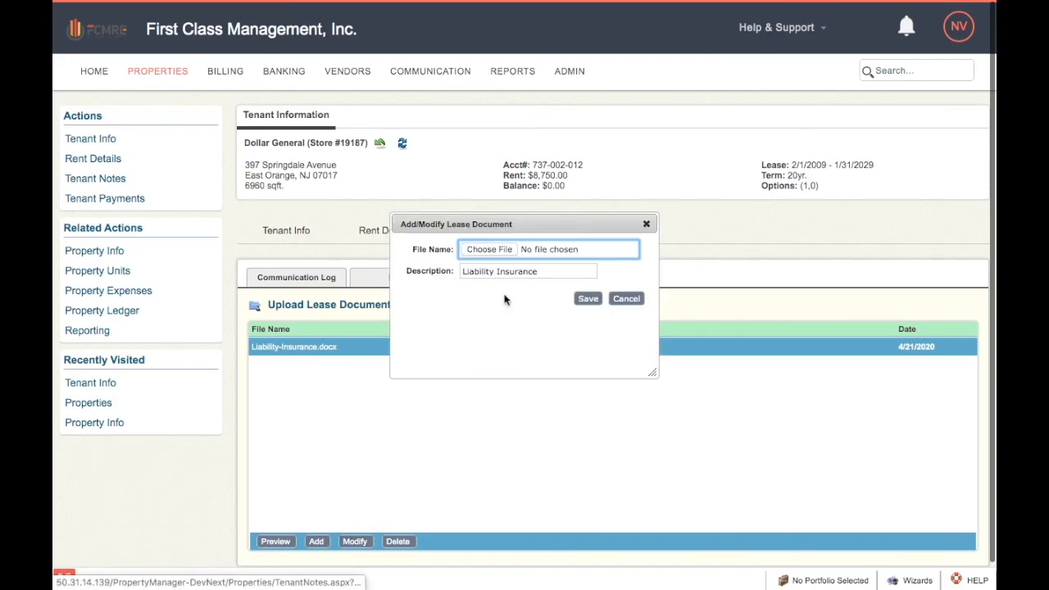
triple_click(546, 271)
text(Test)
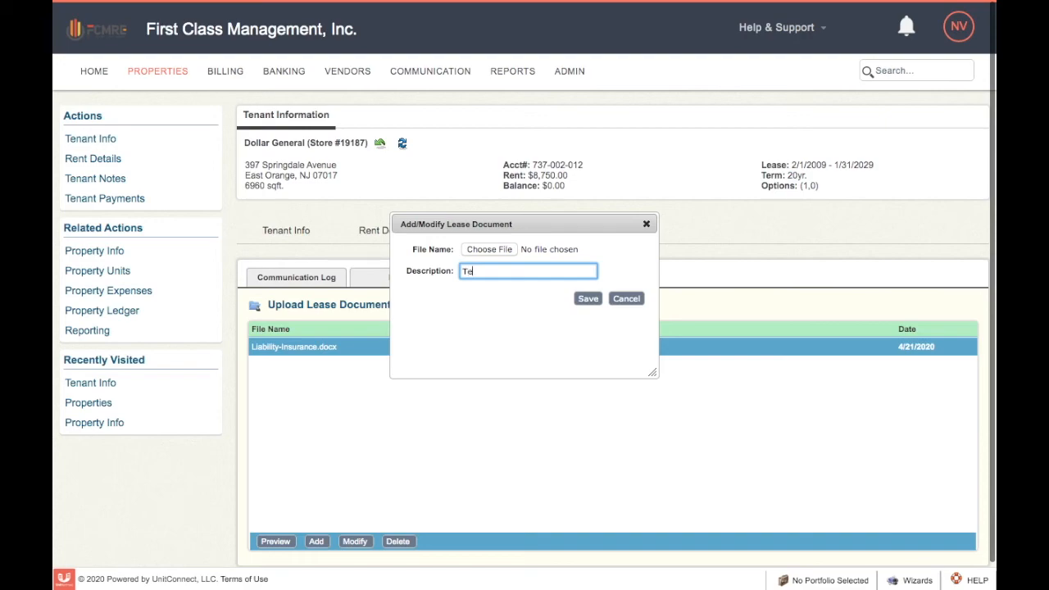
click(587, 299)
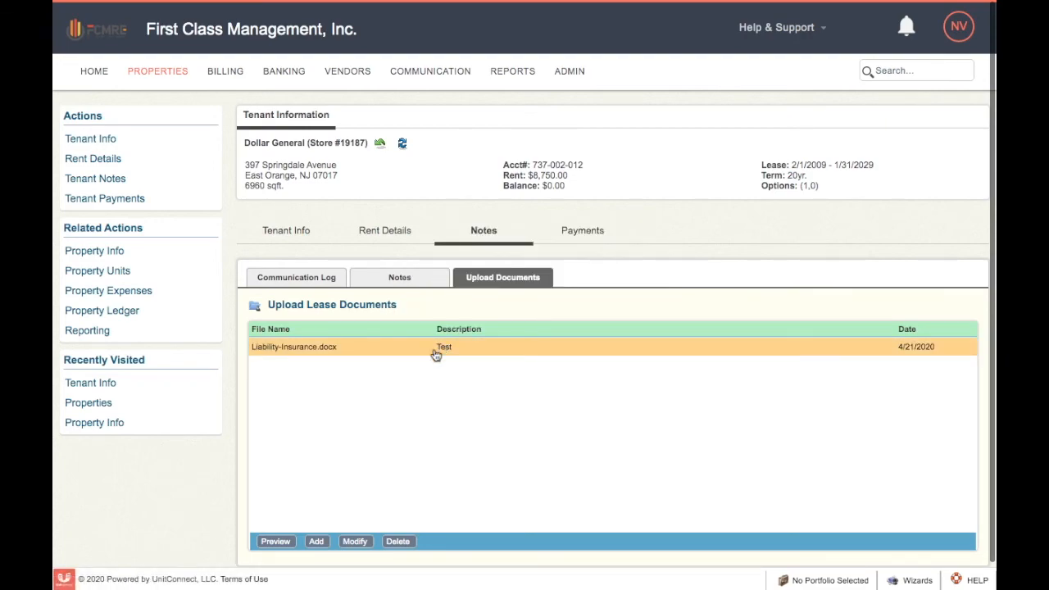
Delete the Liability-Insurance.docx document from the tenant's lease documents
click(519, 351)
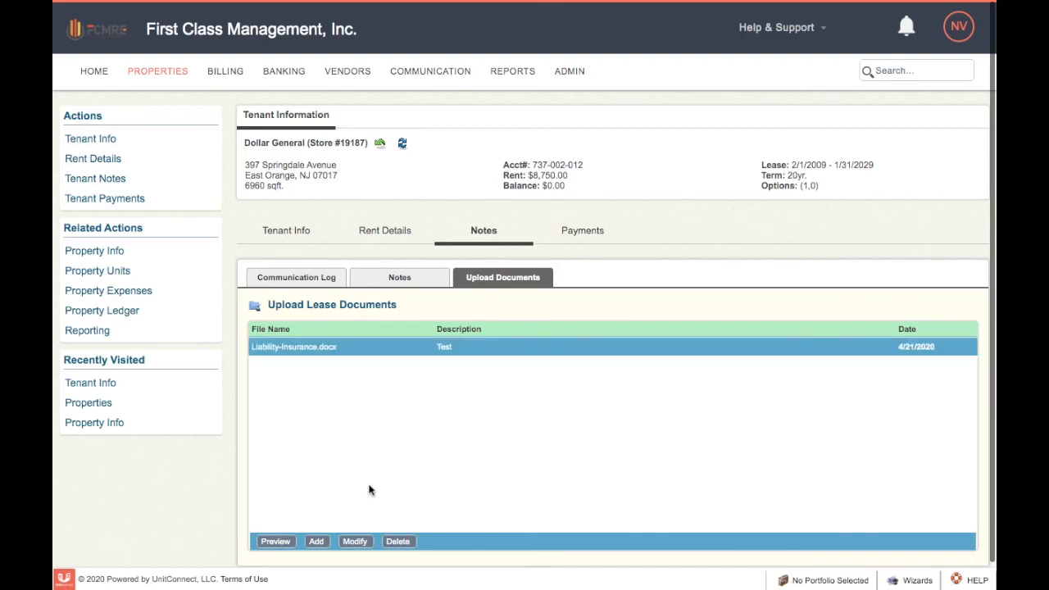
click(398, 543)
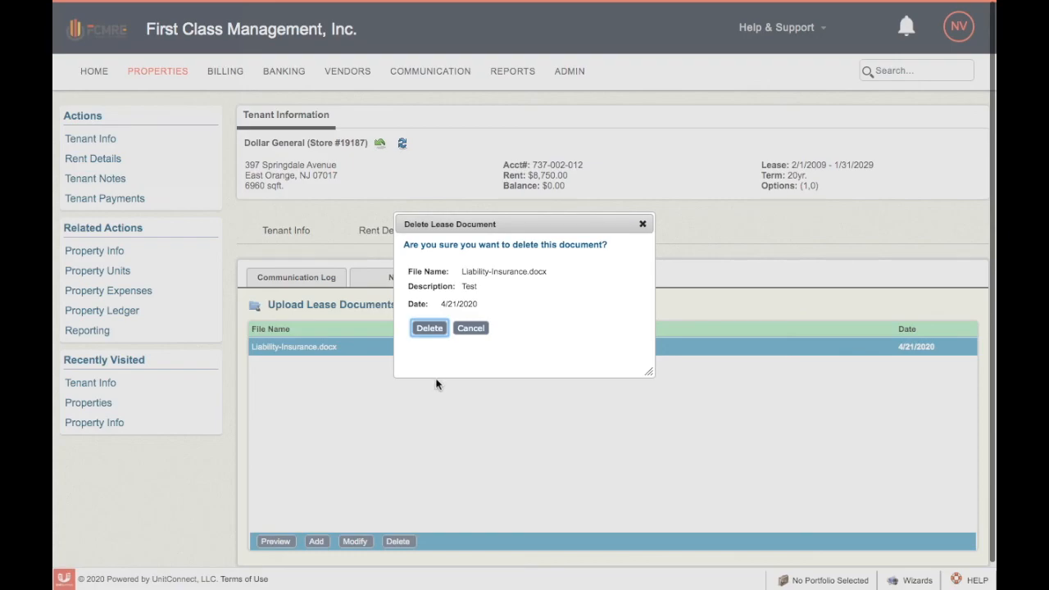
click(429, 329)
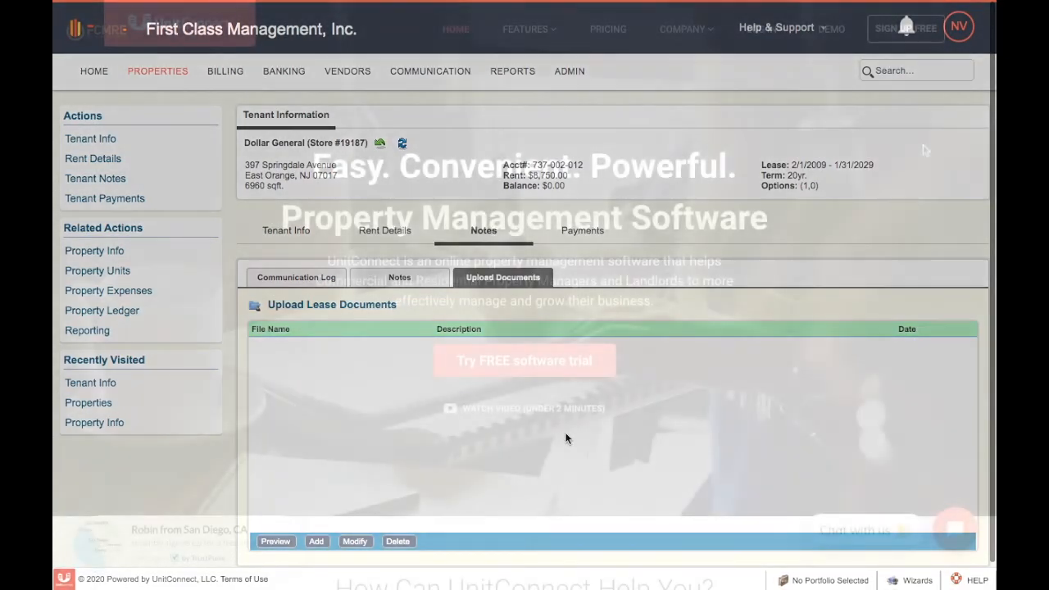